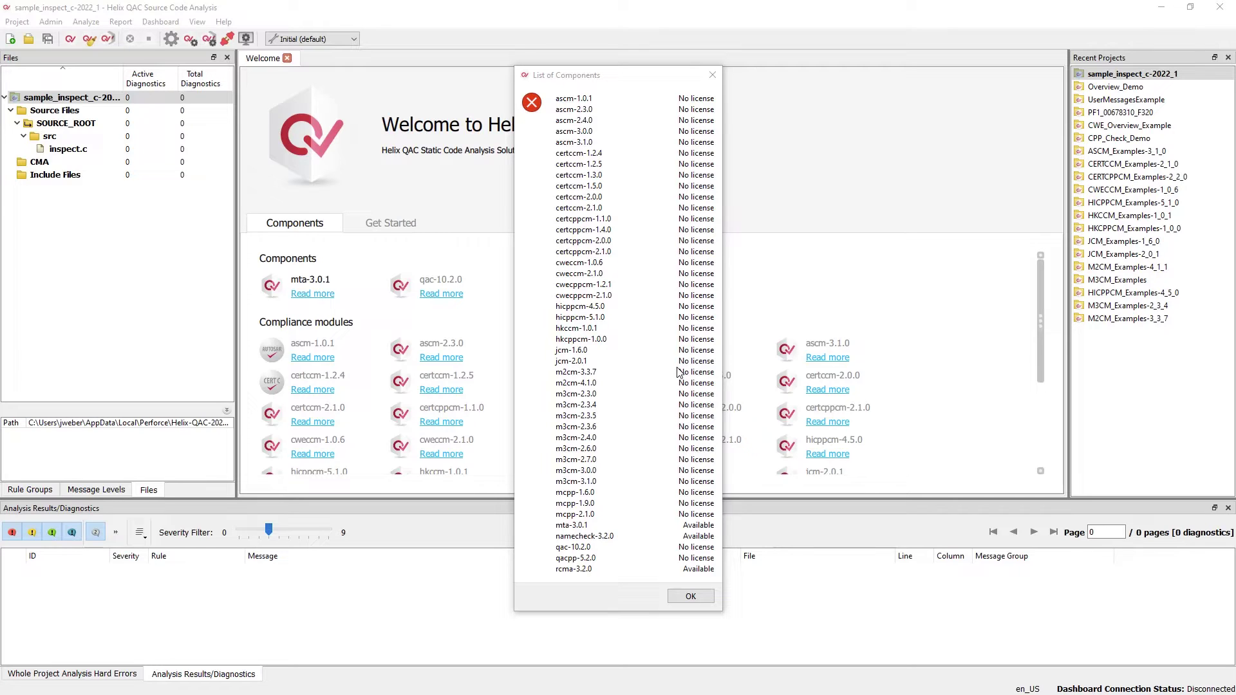
Step: Dismiss the List of Components dialog that shows most Helix QAC modules unlicensed
click(690, 597)
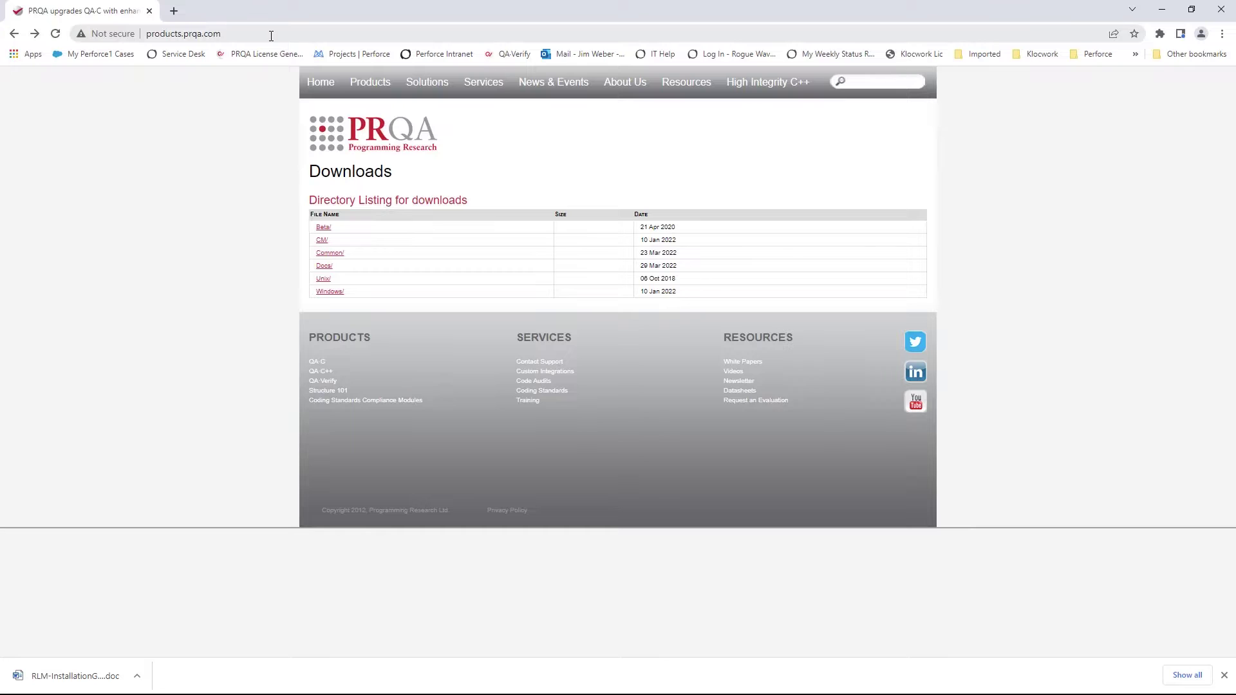
Step: Browse the PRQA downloads site into Windows/ and then its Reprise/ folder
click(330, 292)
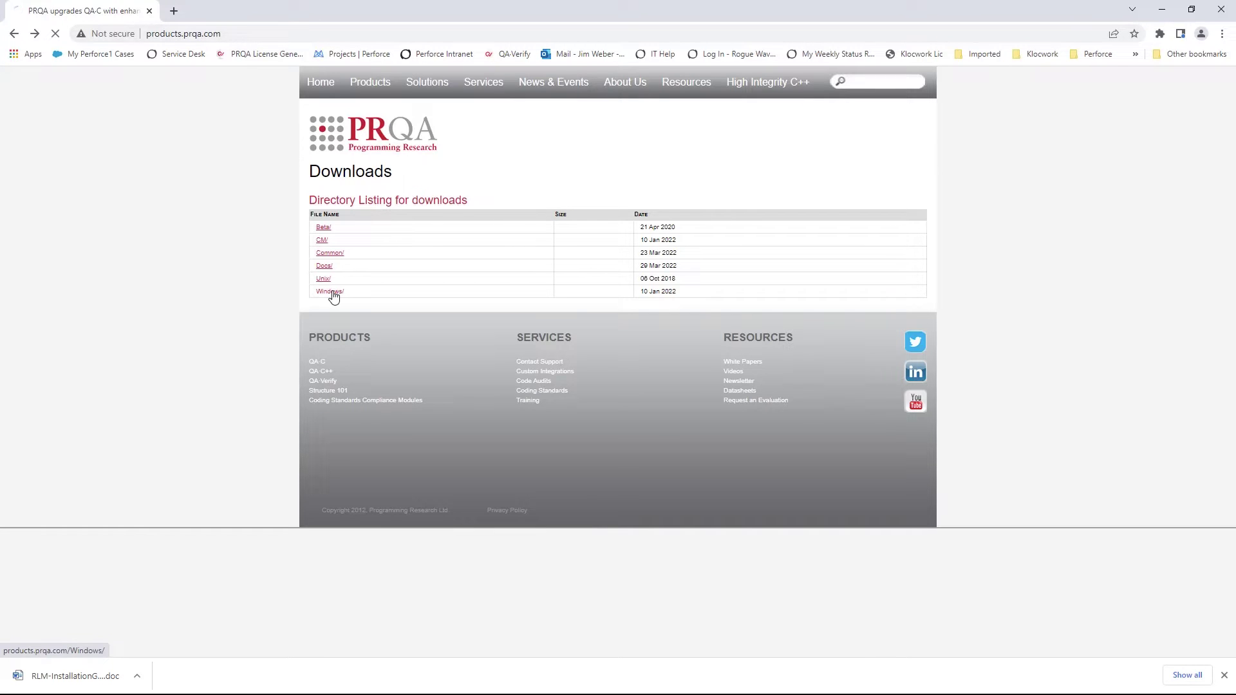
scroll(439, 357, down, 1)
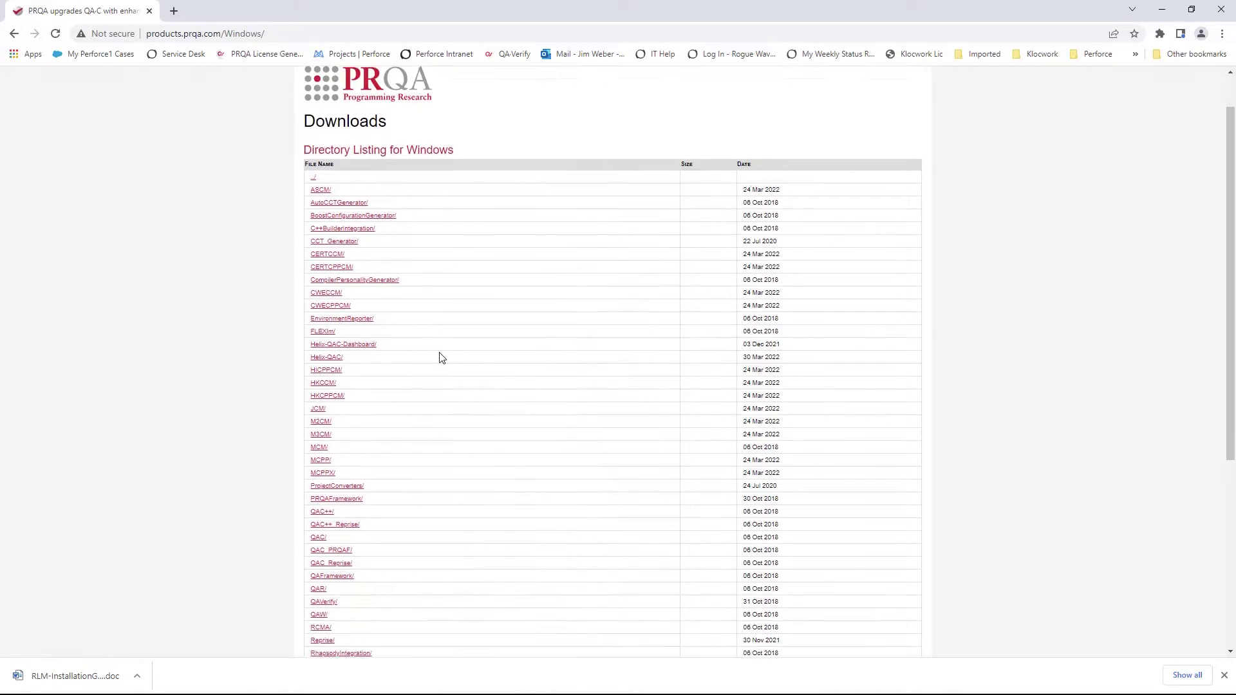
scroll(439, 357, down, 4)
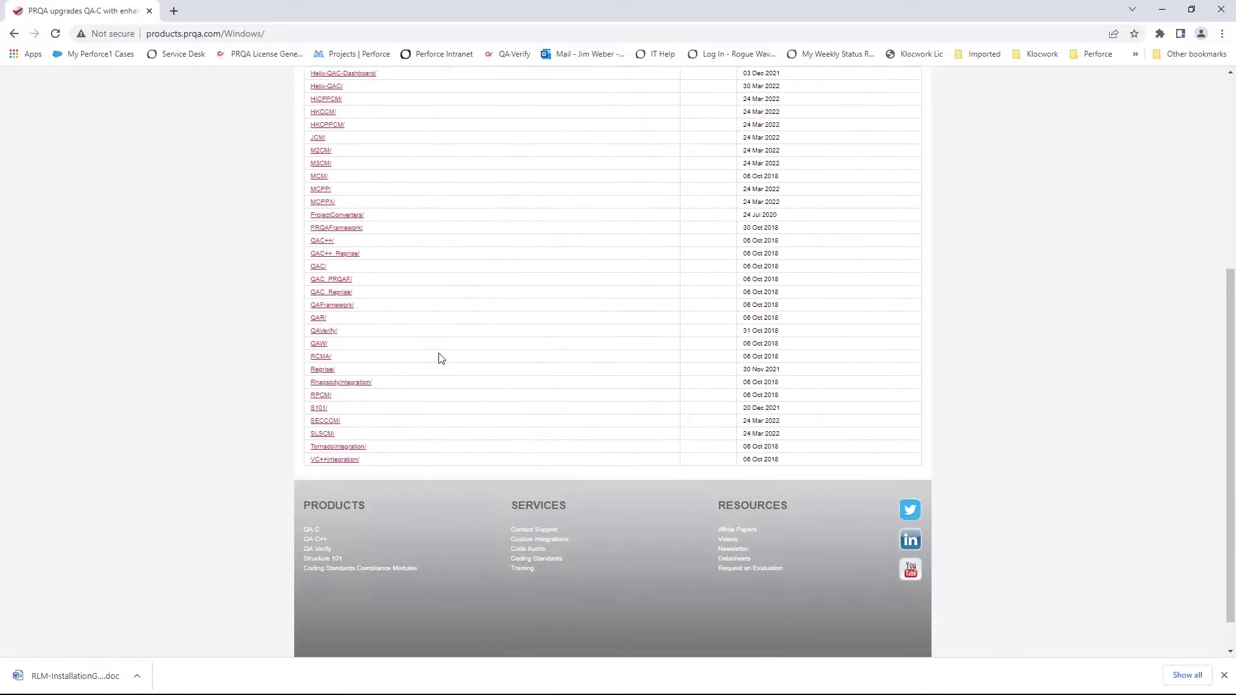
click(326, 369)
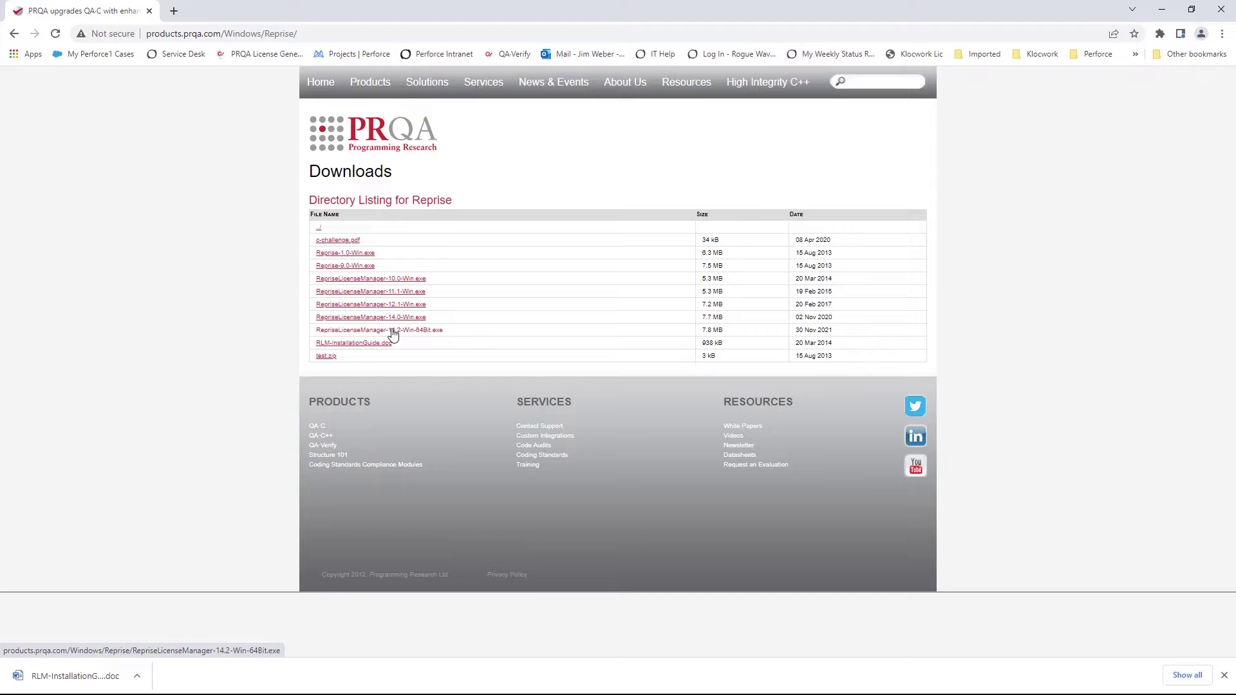
Step: Download ReprisLicenseManager-14.2-Win-64Bit.exe and read RLM-InstallationGuide.doc down to its table of contents
click(335, 329)
scroll(729, 413, down, 5)
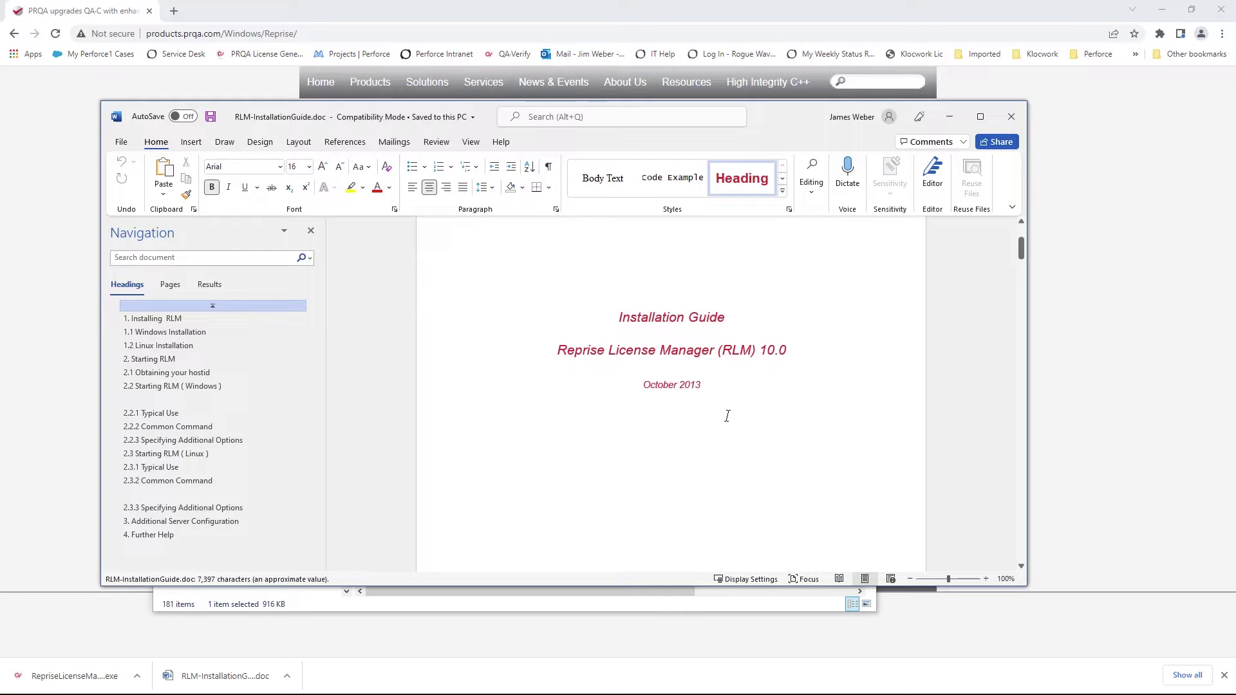
scroll(729, 416, down, 3)
scroll(729, 415, down, 4)
scroll(729, 416, down, 3)
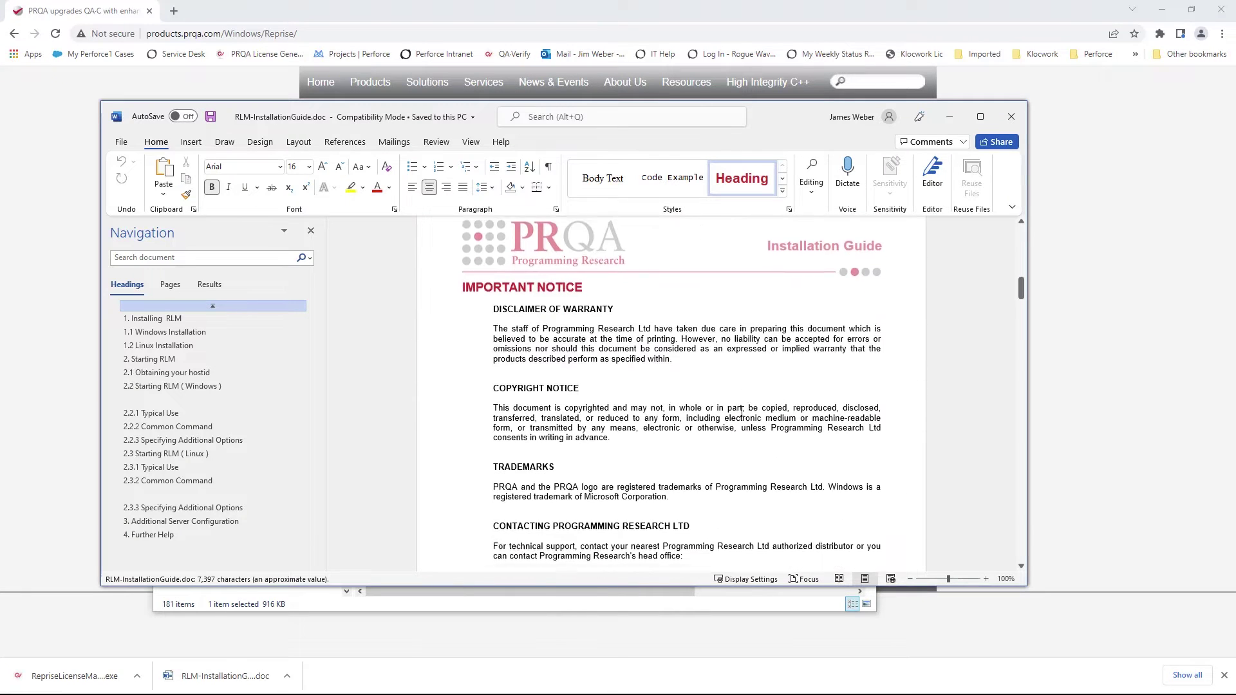
scroll(725, 390, down, 5)
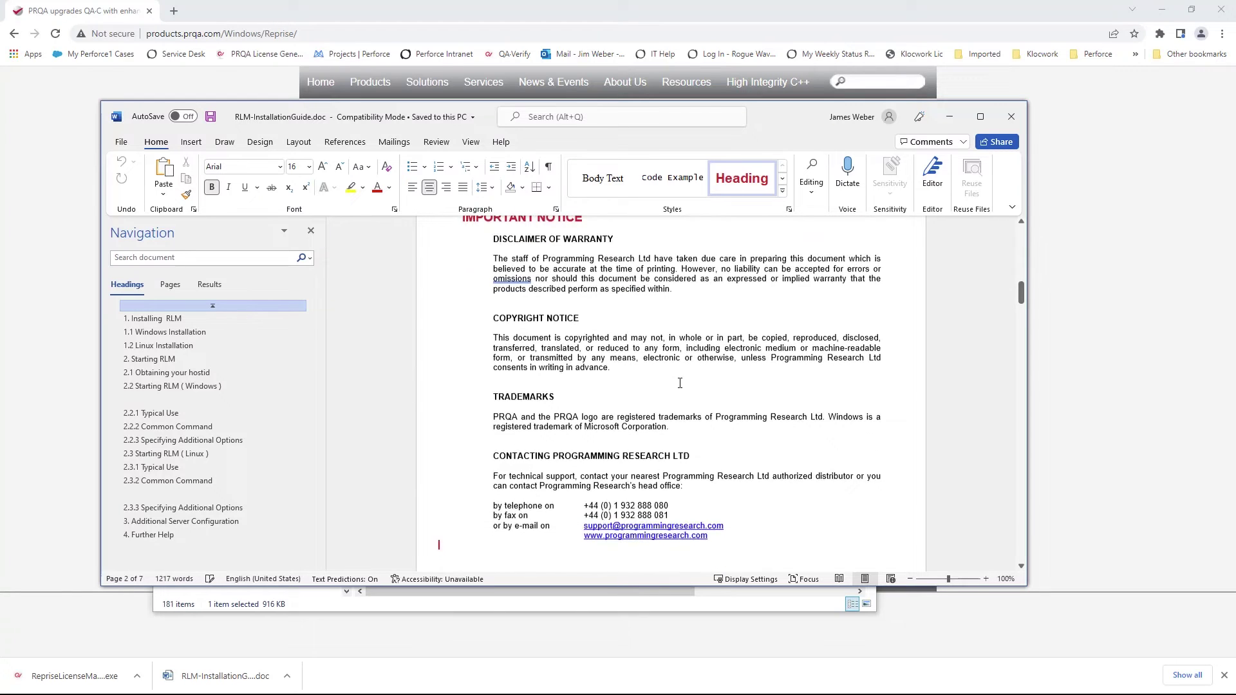
scroll(725, 391, down, 5)
scroll(746, 394, down, 5)
scroll(756, 394, down, 3)
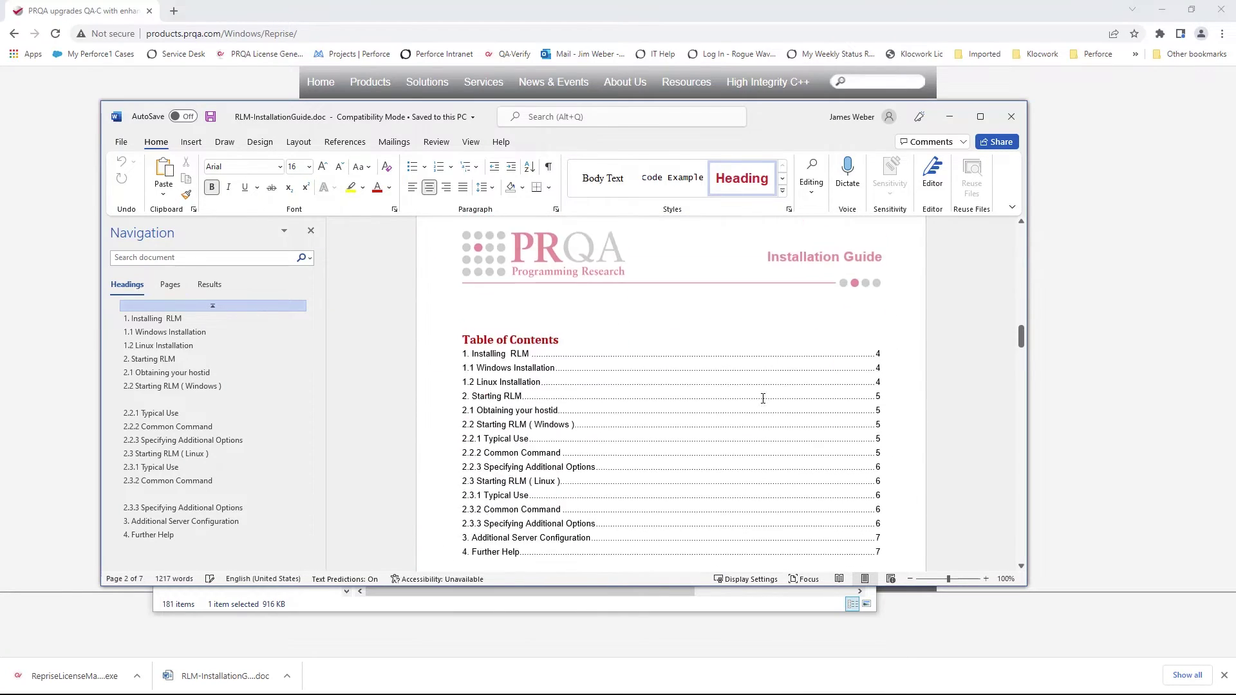
scroll(756, 393, down, 1)
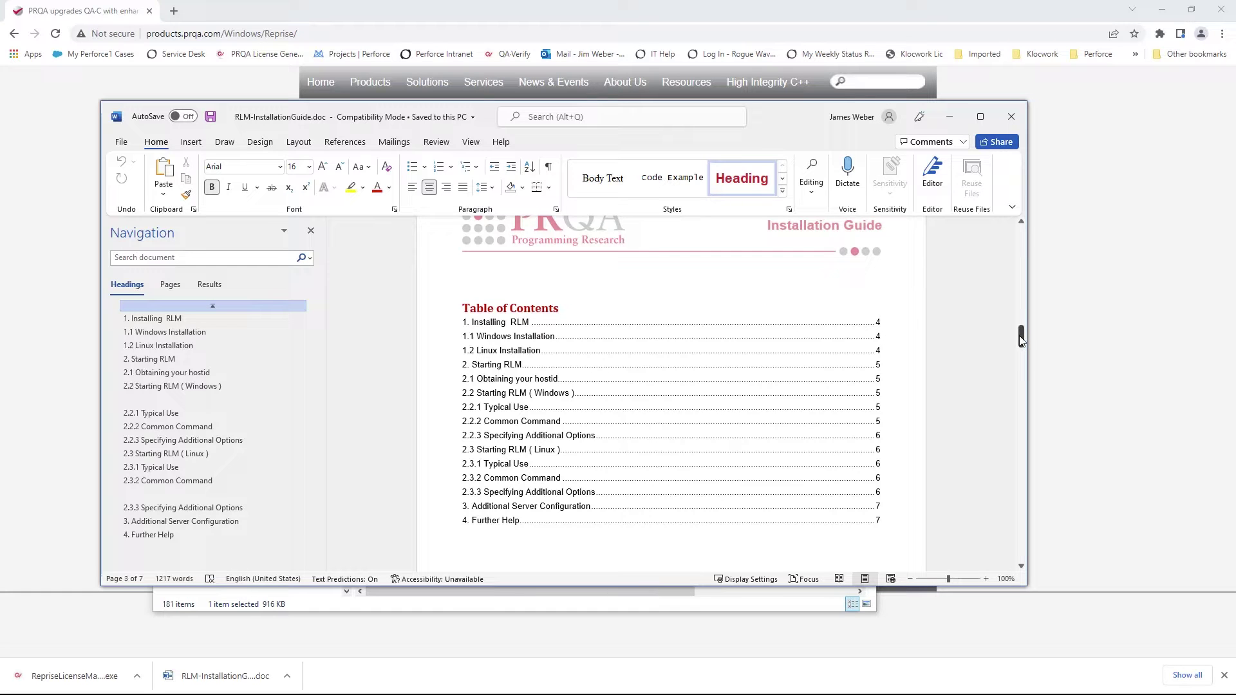
drag(1021, 336, 1021, 336)
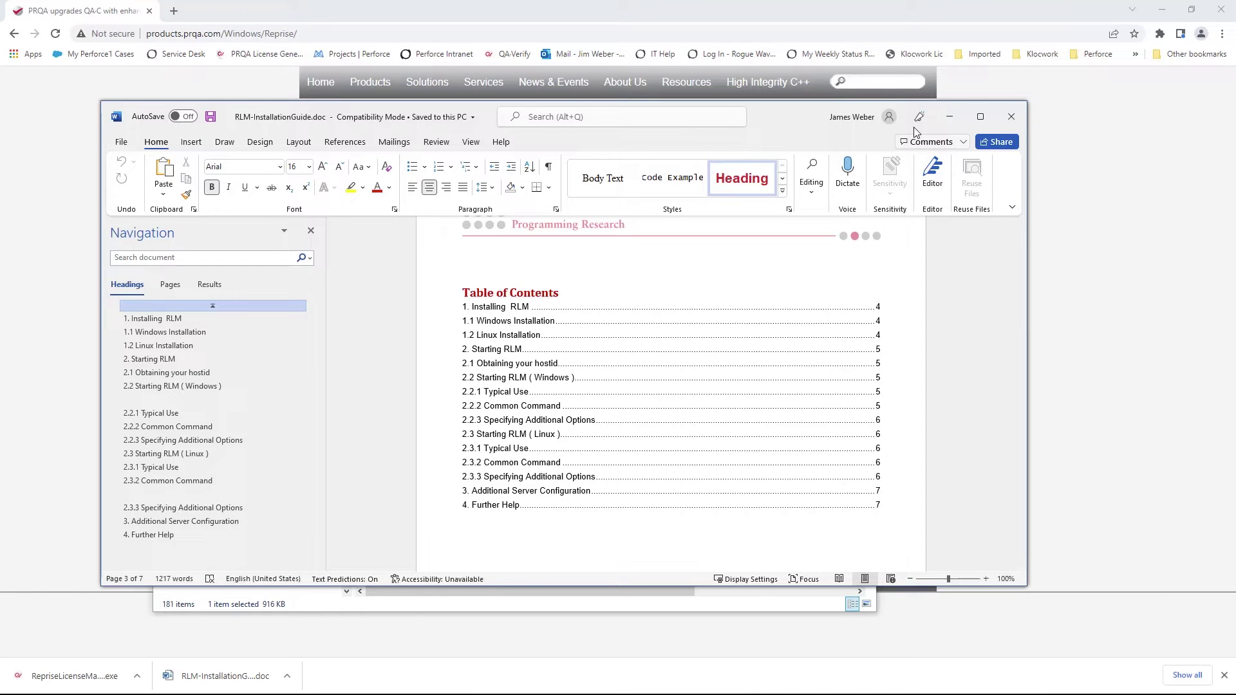
Step: Run the RLM 14.2 64-bit installer from Downloads with default settings through to completion
click(950, 117)
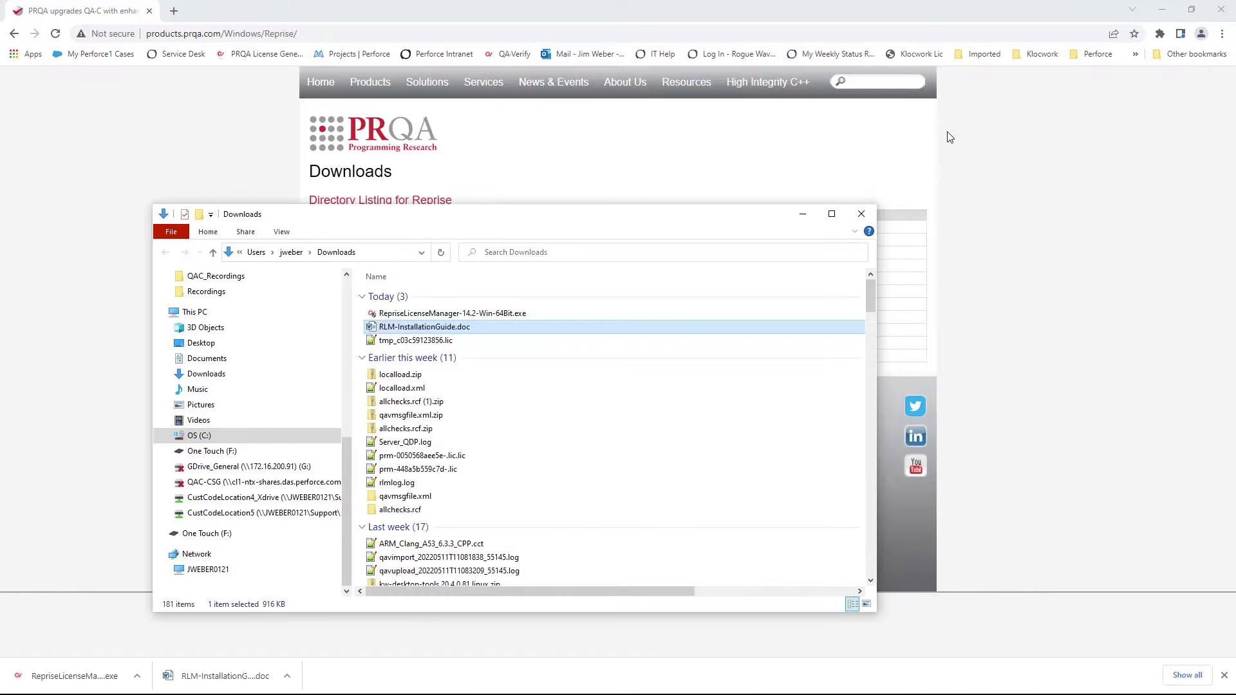
double_click(473, 314)
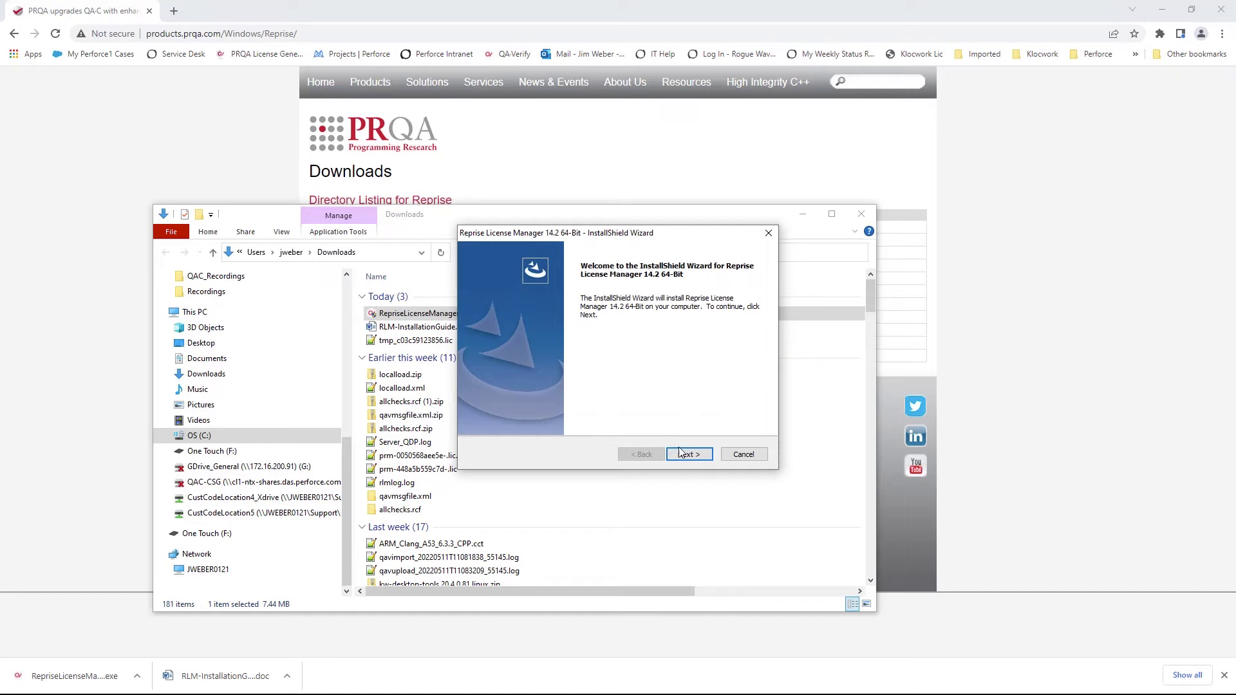
click(687, 455)
click(688, 455)
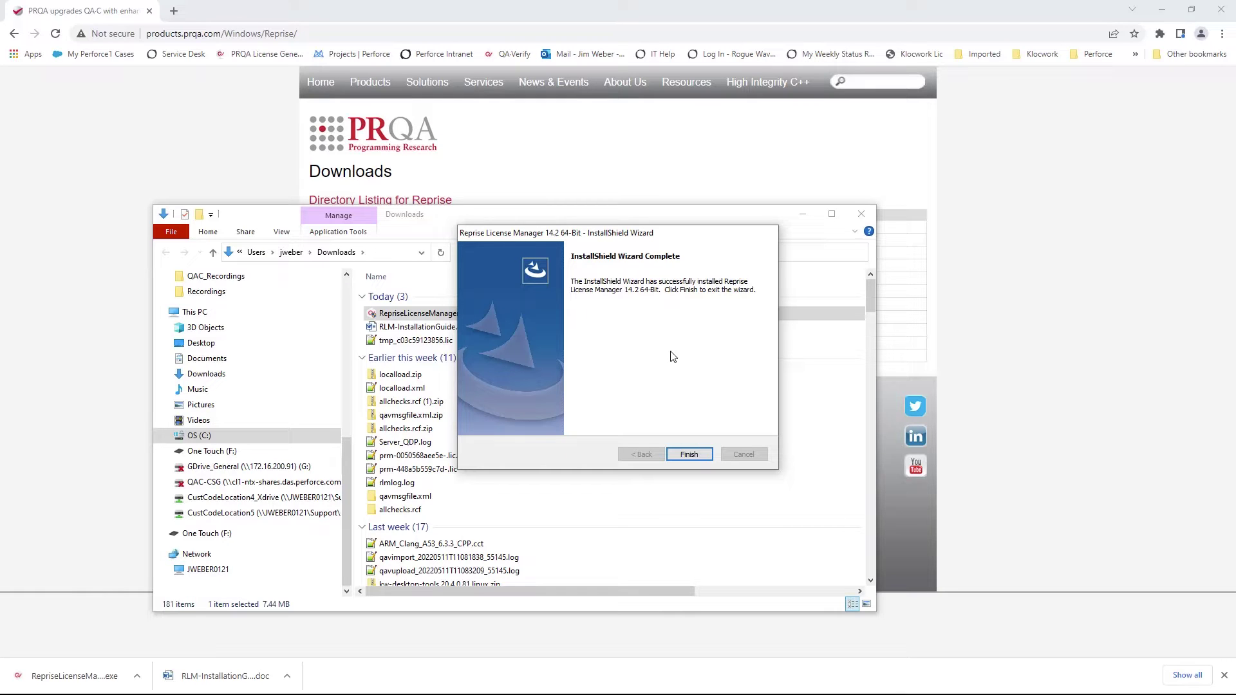
click(688, 450)
click(690, 455)
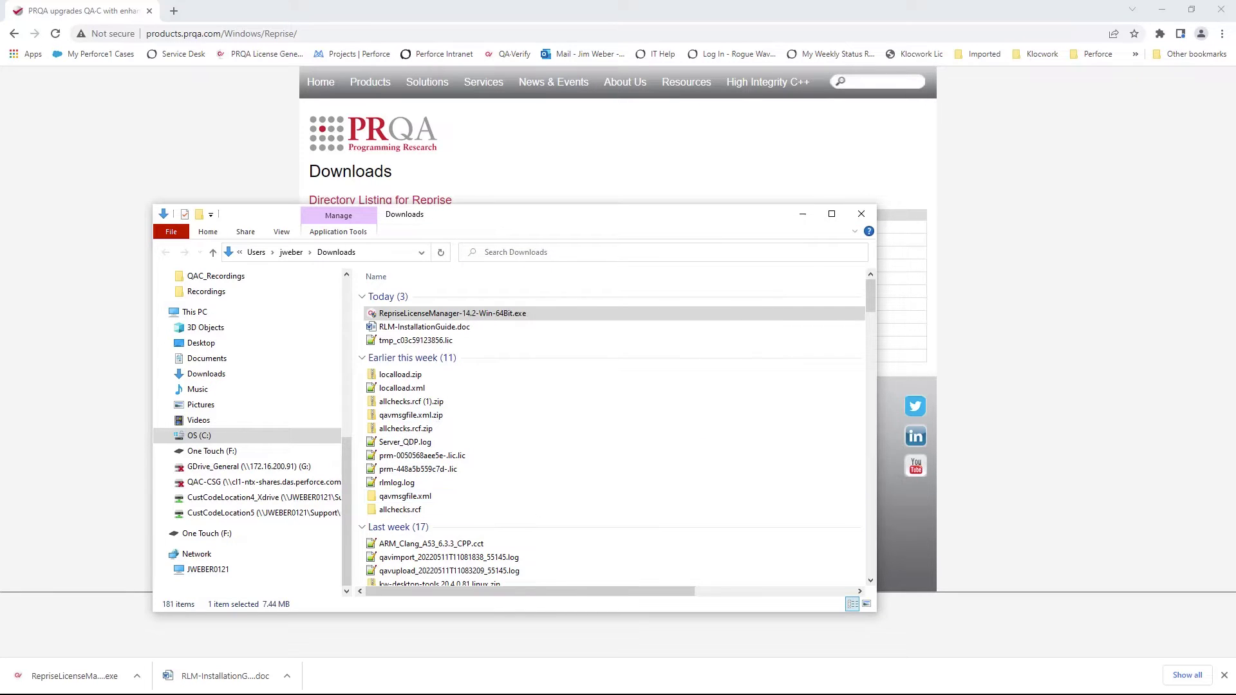
Step: Open C:\Perforce in Explorer with 'start .' and enter the RLM-14.2 folder
key(alt+Tab)
text(start .)
key(Return)
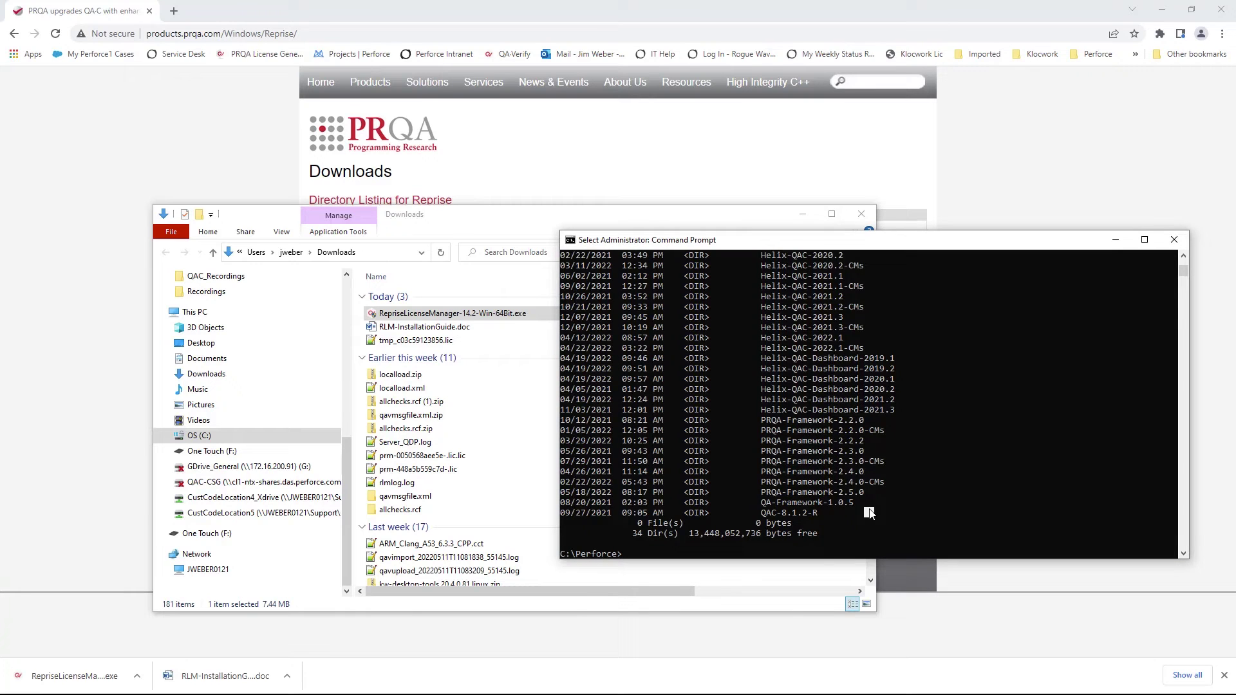
double_click(383, 572)
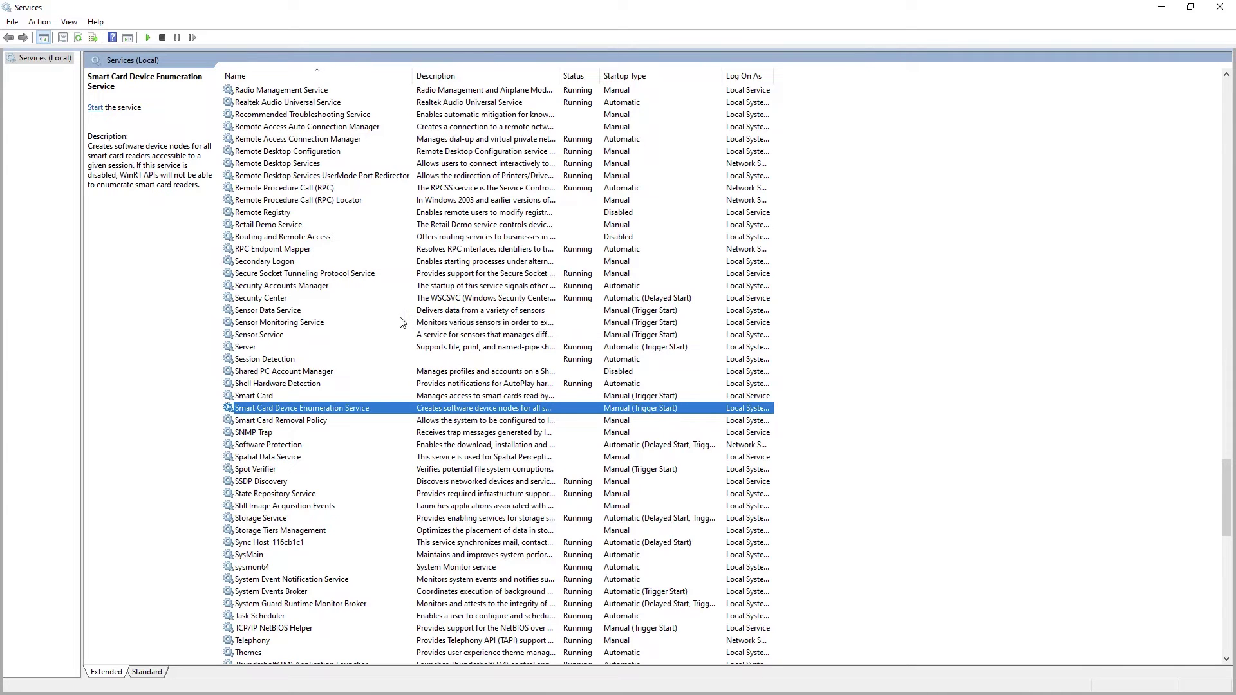
click(1161, 7)
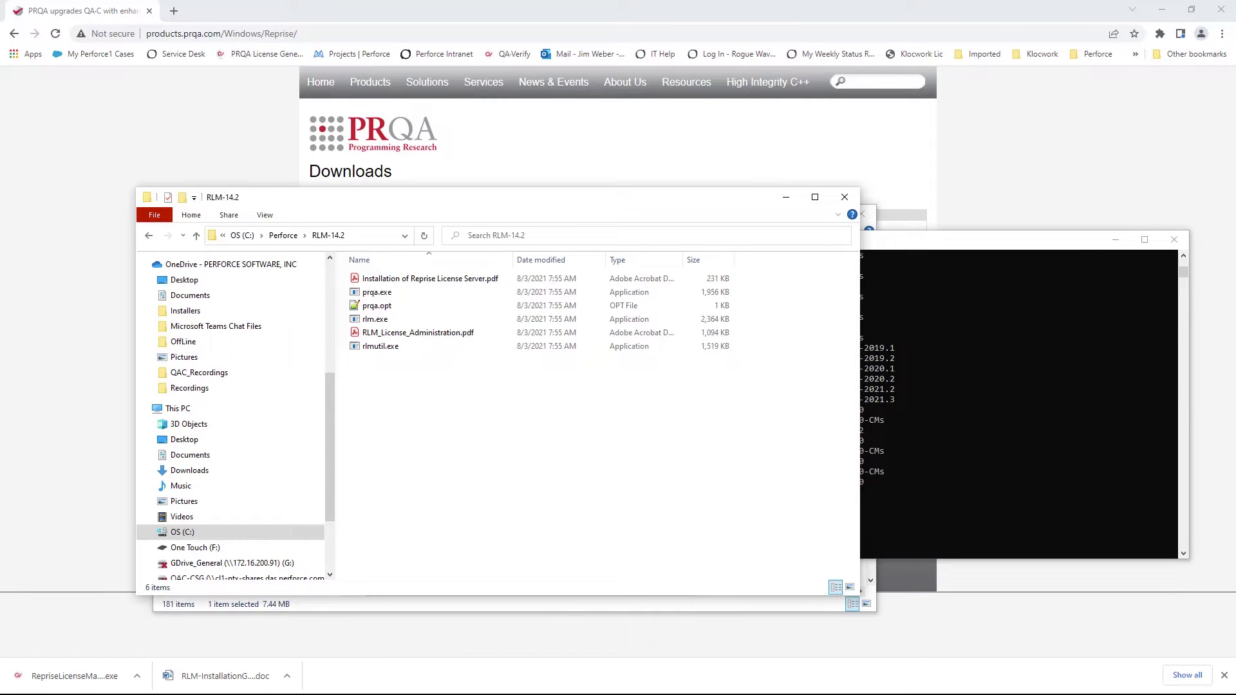
Step: Change into RLM-14.2, list its files, and display rlm's usage options
click(1019, 499)
text(cd RLM-14.2)
key(Return)
text(dir)
key(Return)
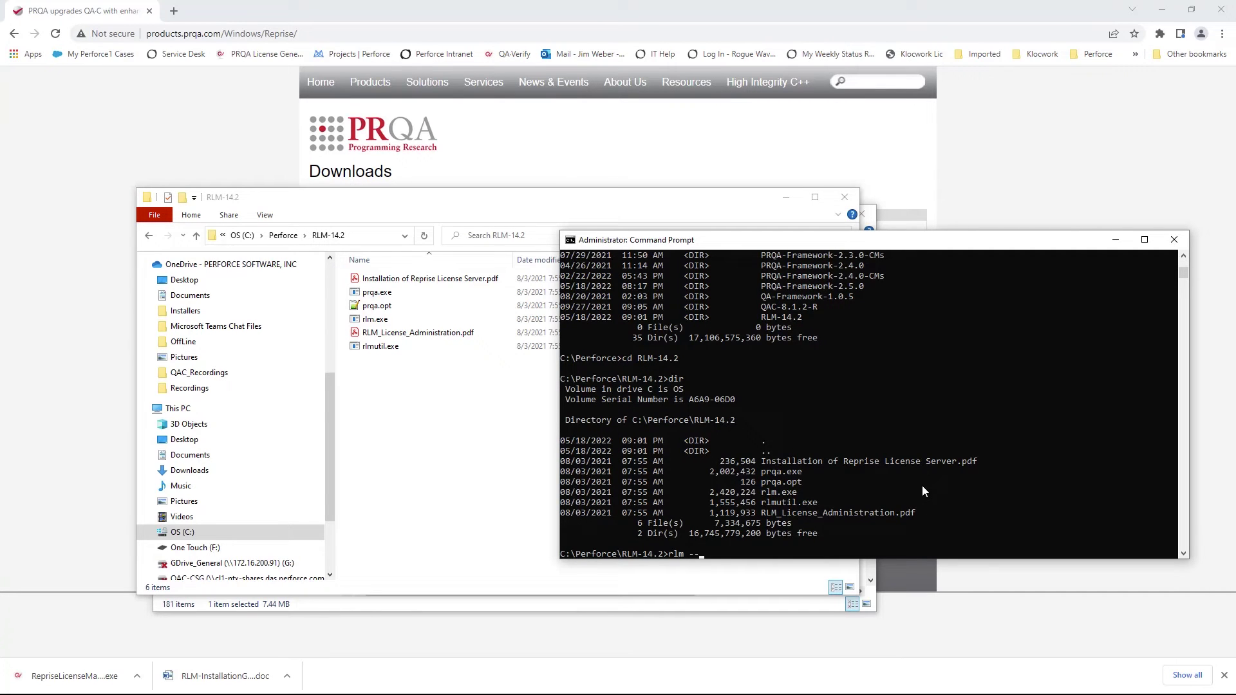
text(help)
key(Return)
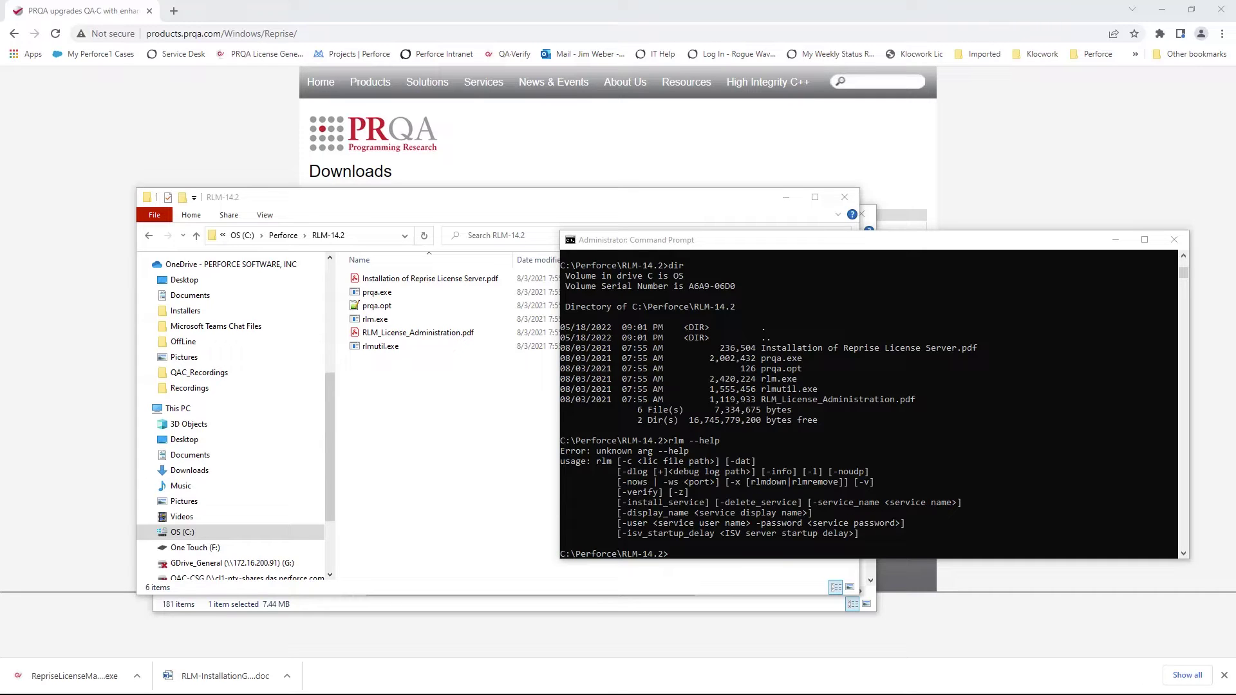
Step: Paste the rlm -dlog -install_service command naming the service RLM_HelixQAC_Server and review it
click(689, 557)
text(rlm -dlog C:\Perforce\RLM-14.0\dlog.log -install_service -service_name RLM_HelixQAC_Server)
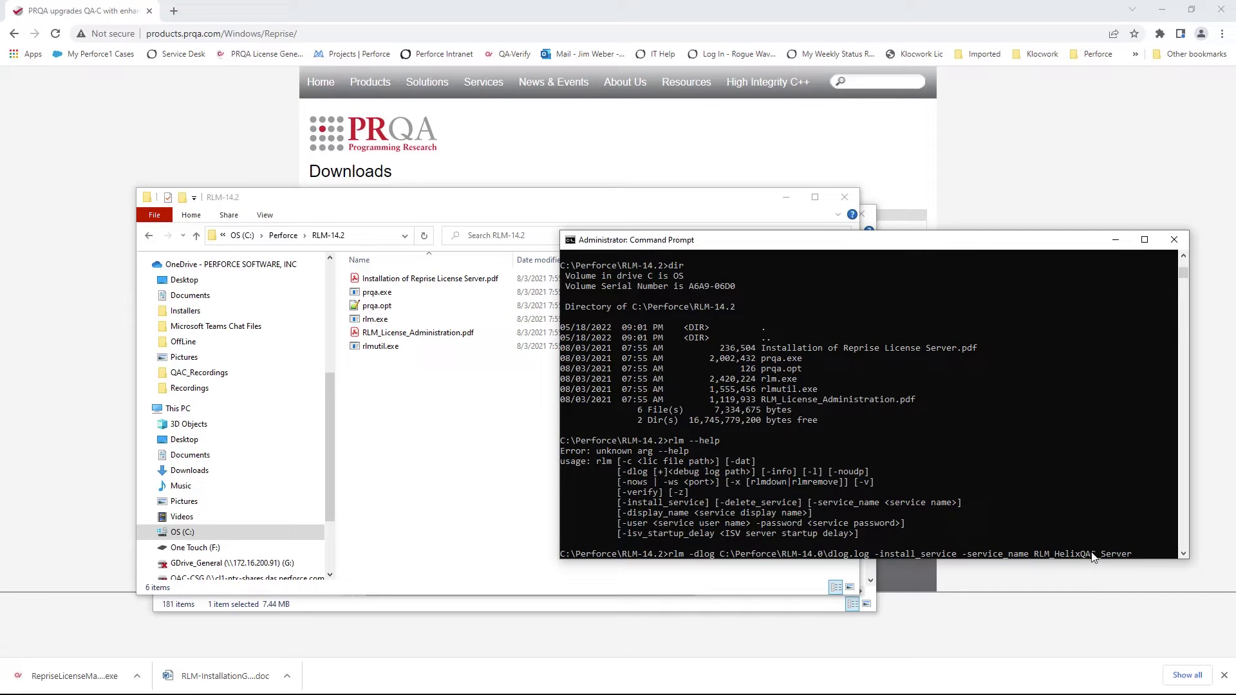
key(Left)
key(Left)
key(Left)
key(Left)
key(Left)
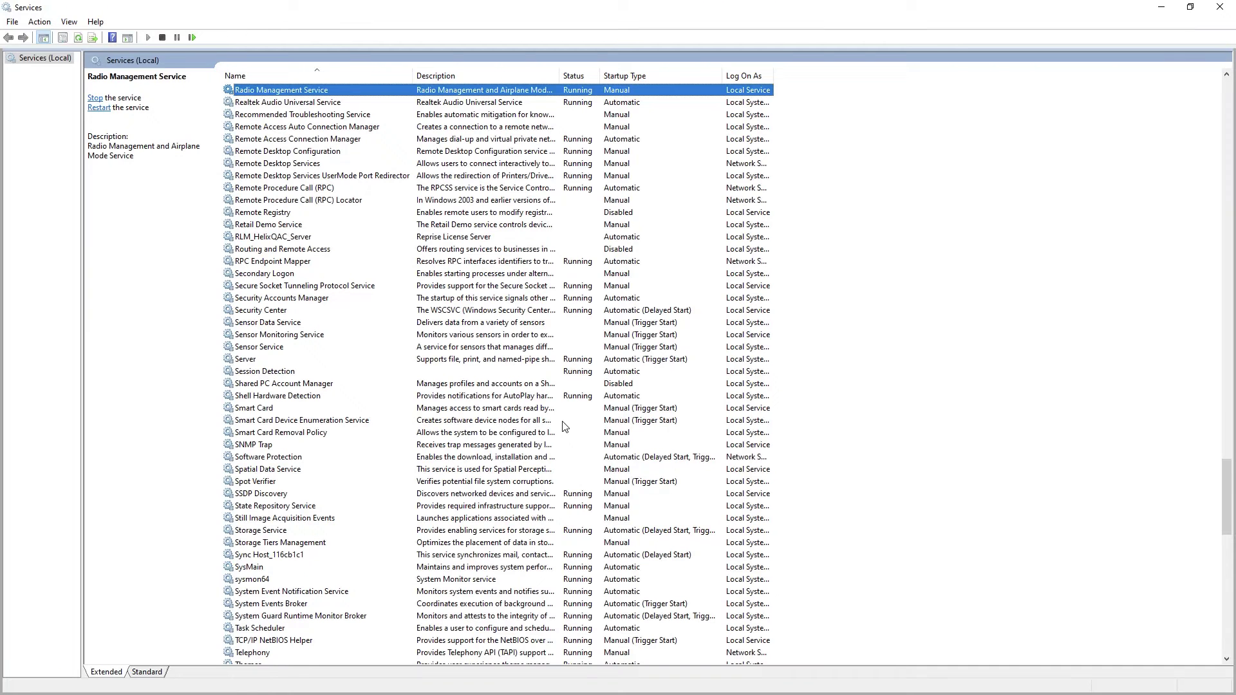
Step: Select RLM_HelixQAC_Server in Services and reload localhost:5054, which refuses the connection
click(251, 237)
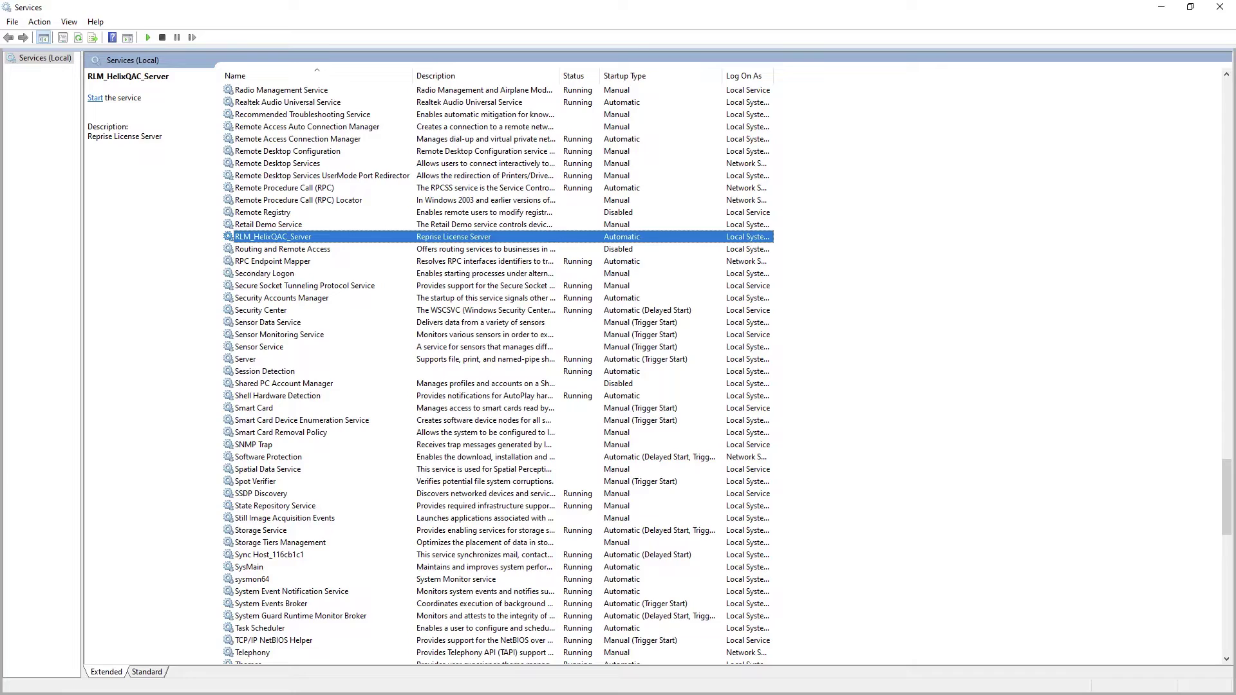
key(alt+Tab)
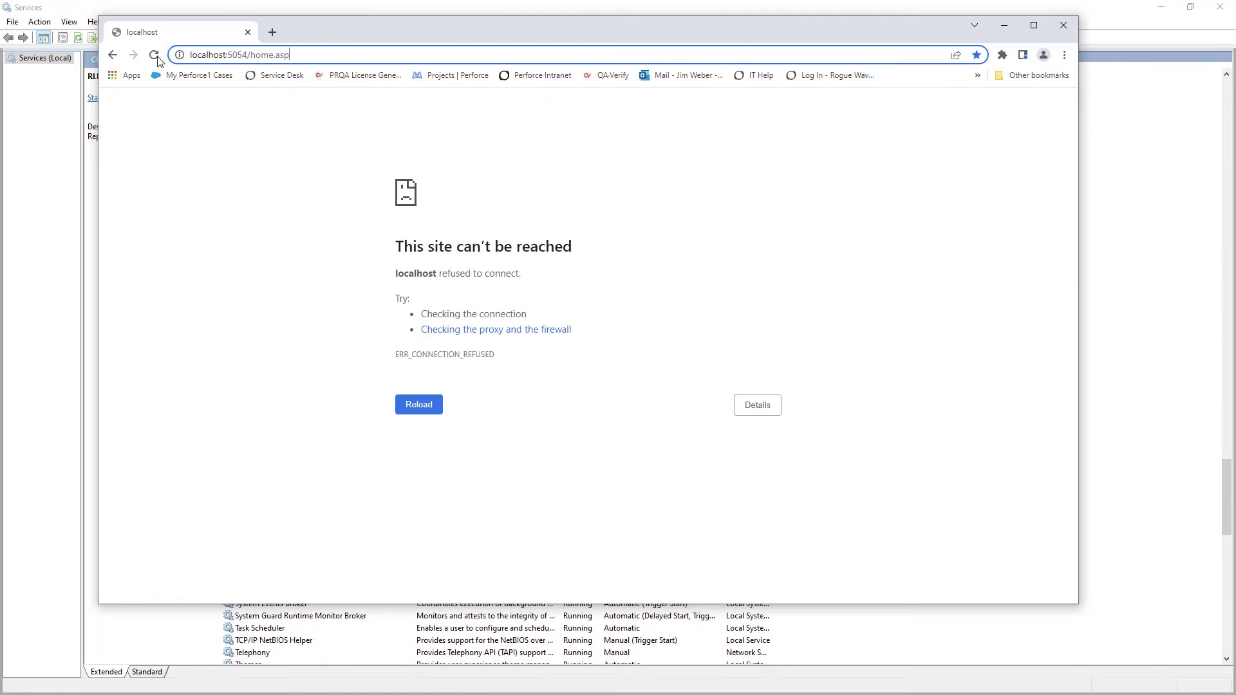
click(154, 55)
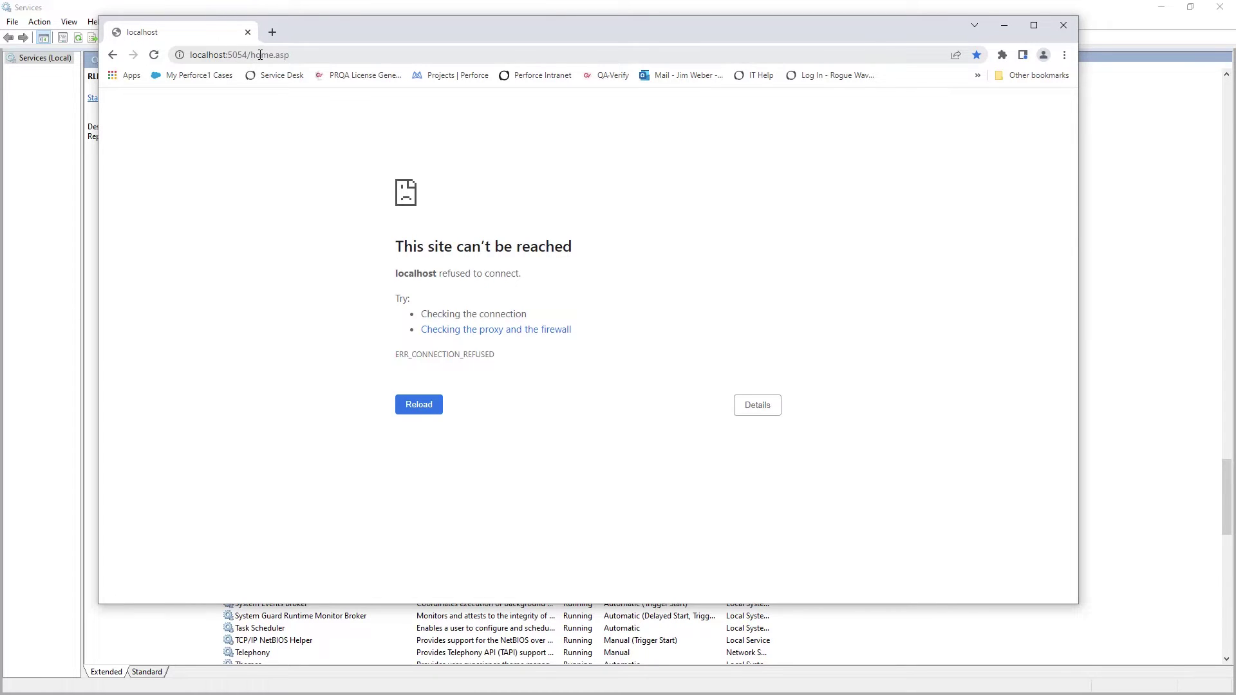
Step: Start the RLM_HelixQAC_Server service from its context menu
click(1019, 4)
right_click(273, 236)
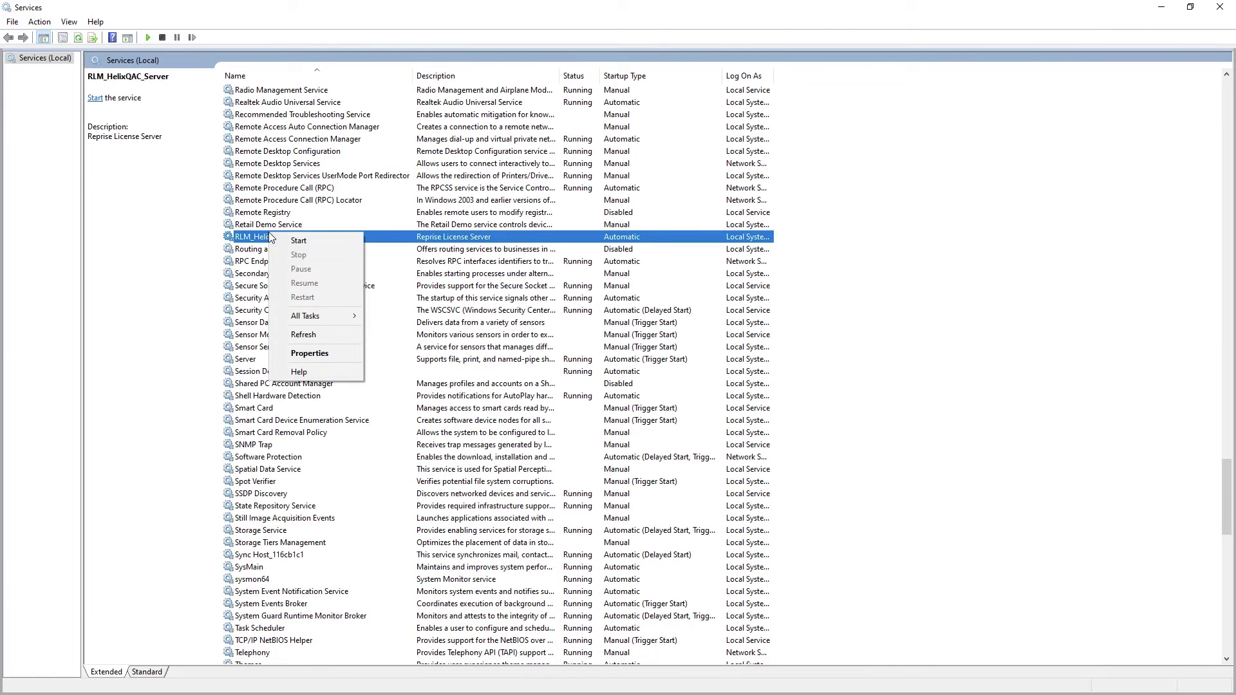
click(289, 241)
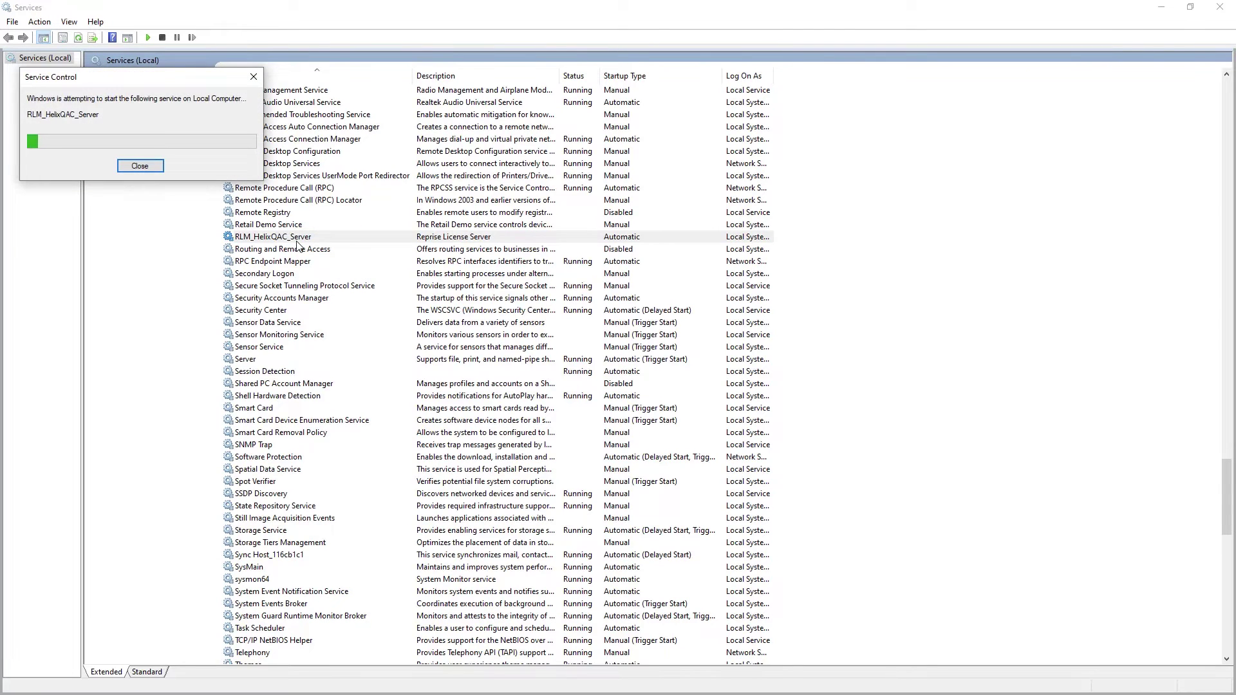
key(alt+Tab)
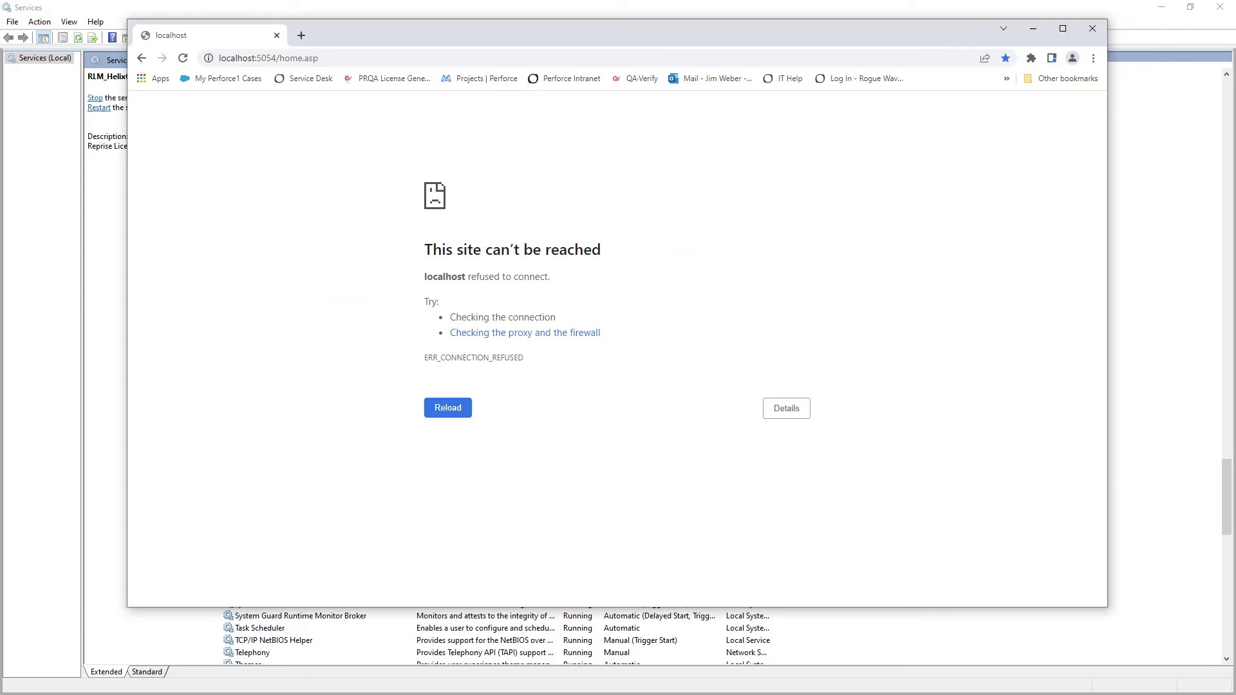
Step: Load the localhost:5054 admin page and view rlm v14.2 status on port 5053
click(183, 59)
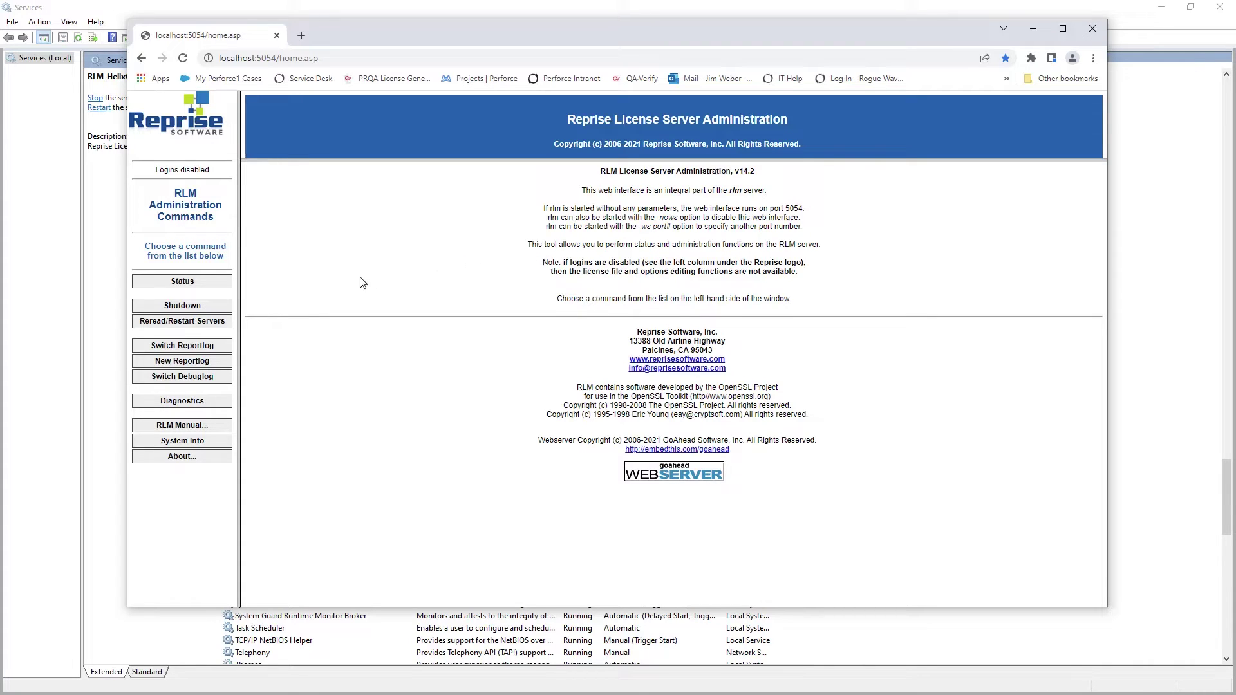
click(200, 284)
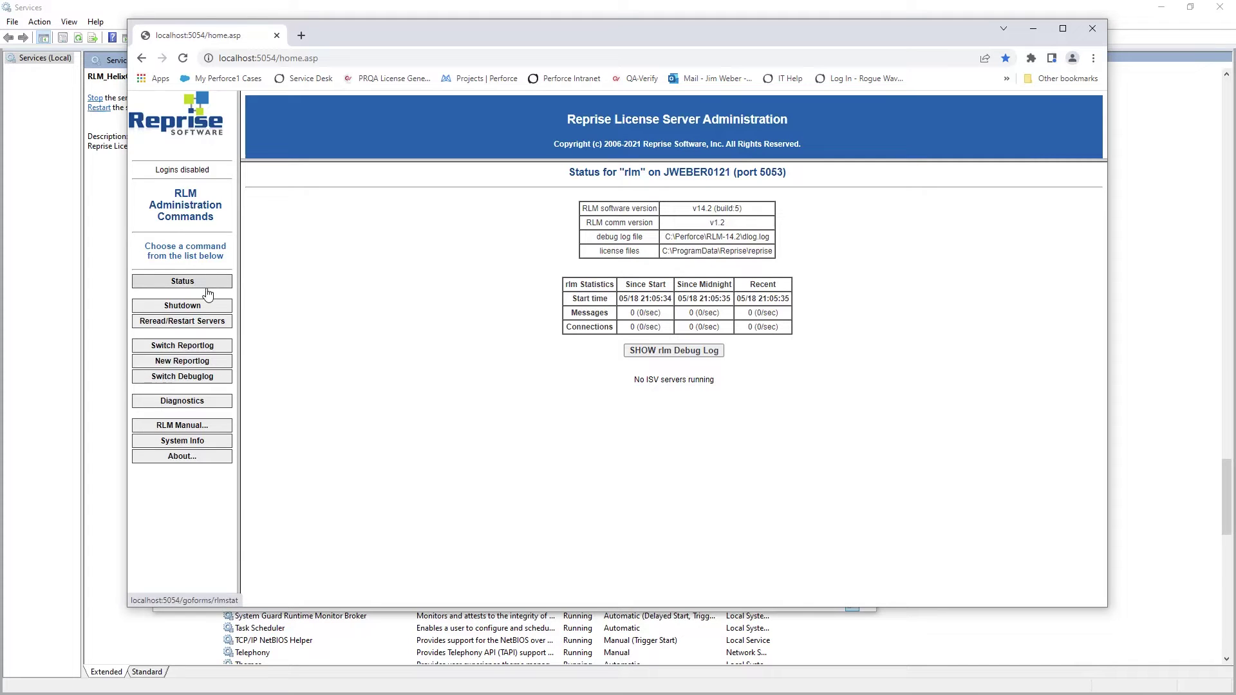
Step: Reread all ISV servers and confirm prqa is now running on port 59924
click(195, 328)
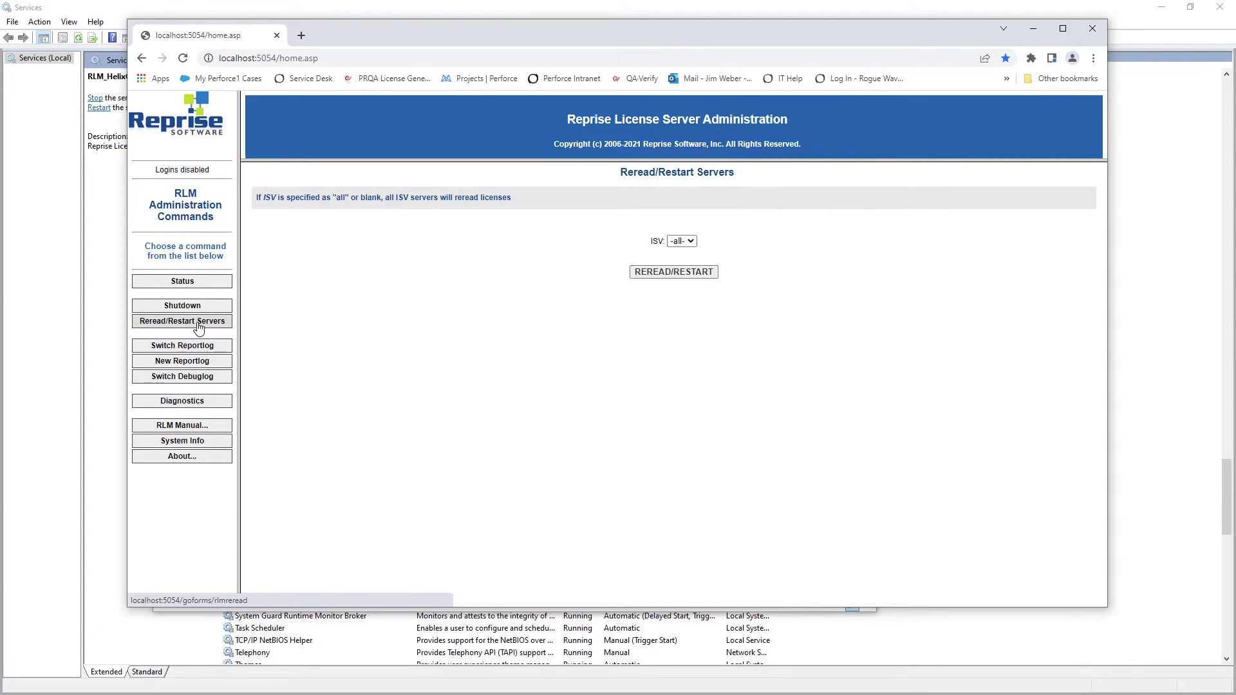
click(685, 274)
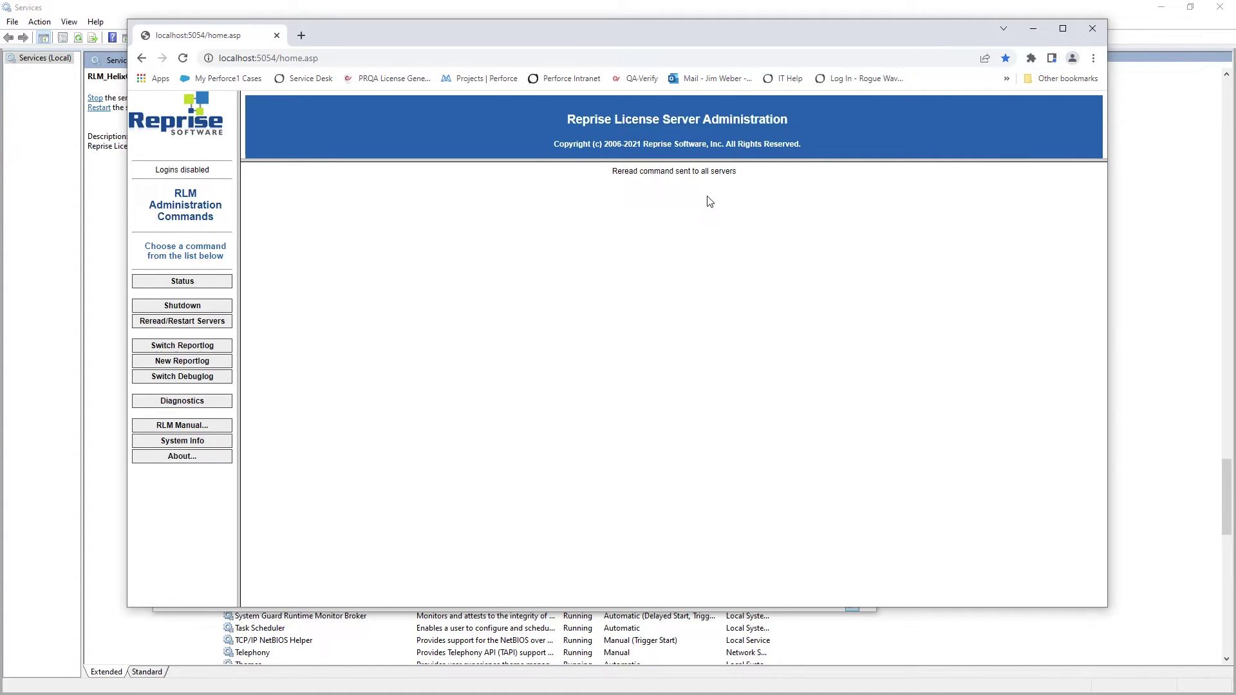
click(202, 284)
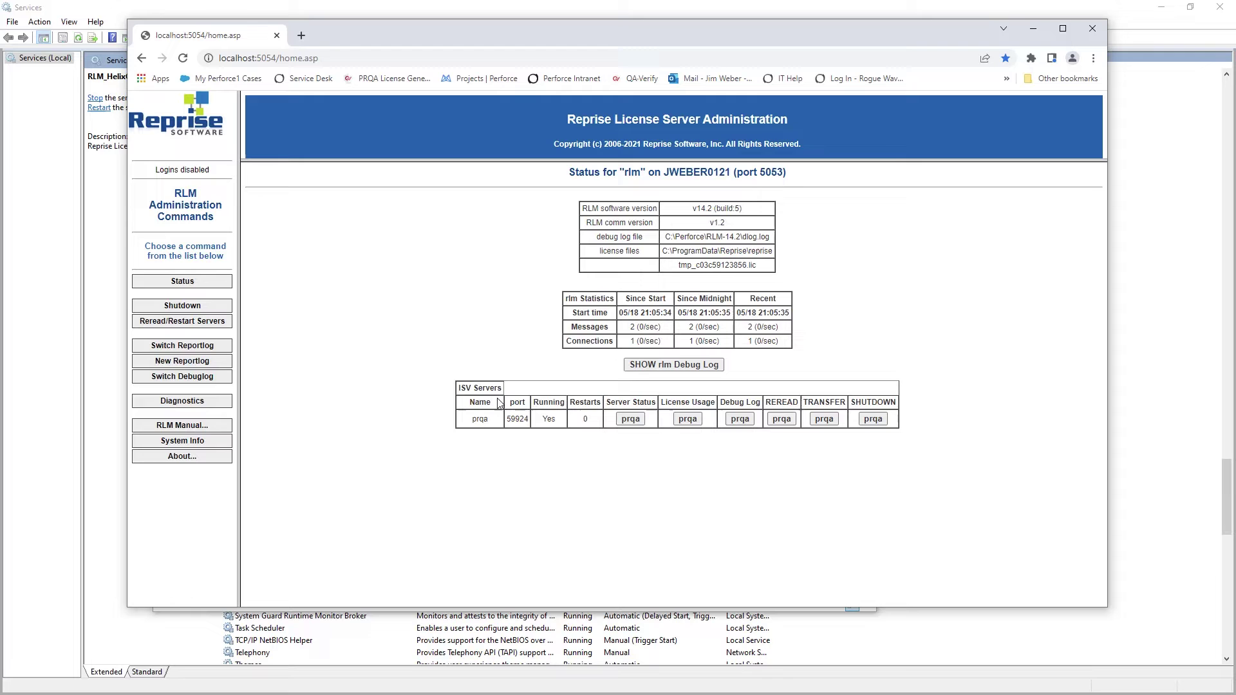
Step: Stop and restart RLM_HelixQAC_Server, then confirm the status shows rlm on port 5055
drag(738, 172, 786, 172)
right_click(295, 236)
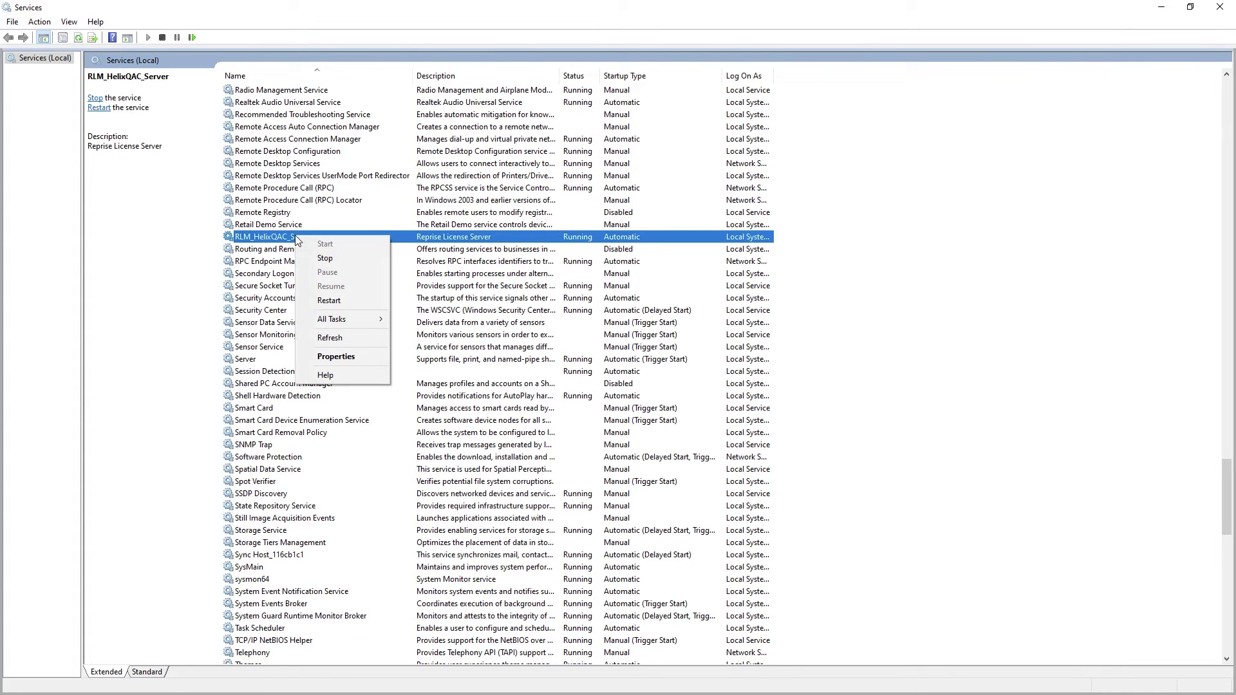
click(325, 259)
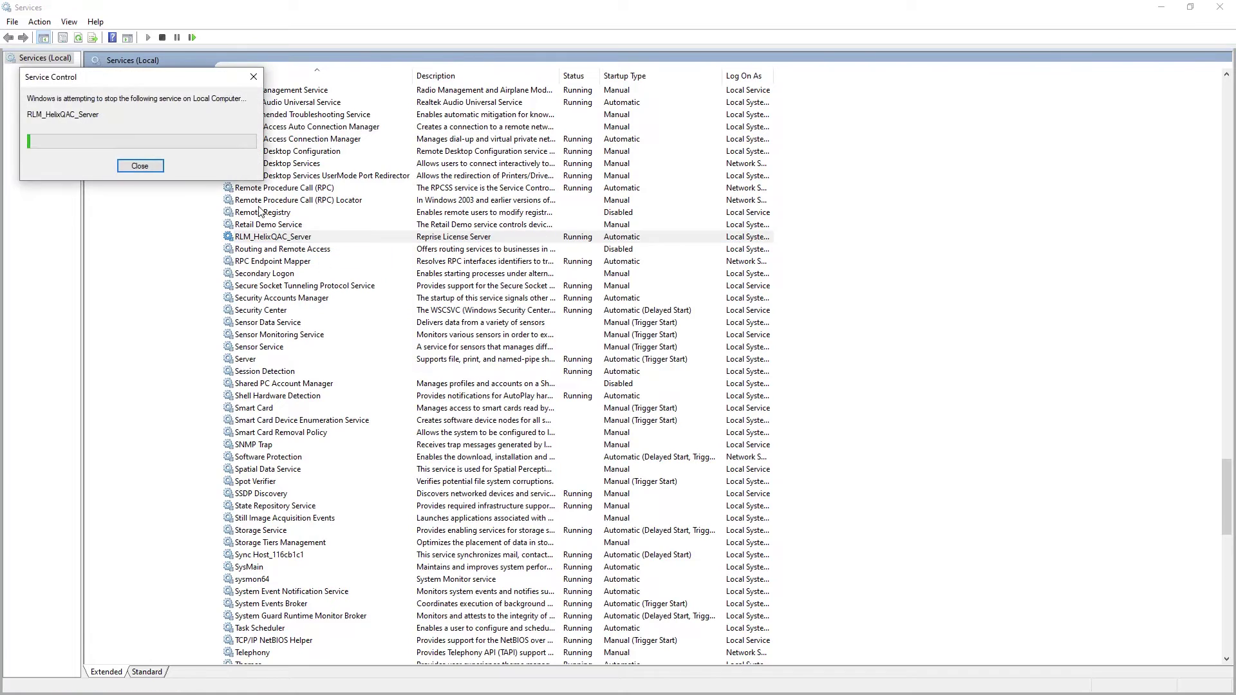
right_click(263, 234)
click(279, 241)
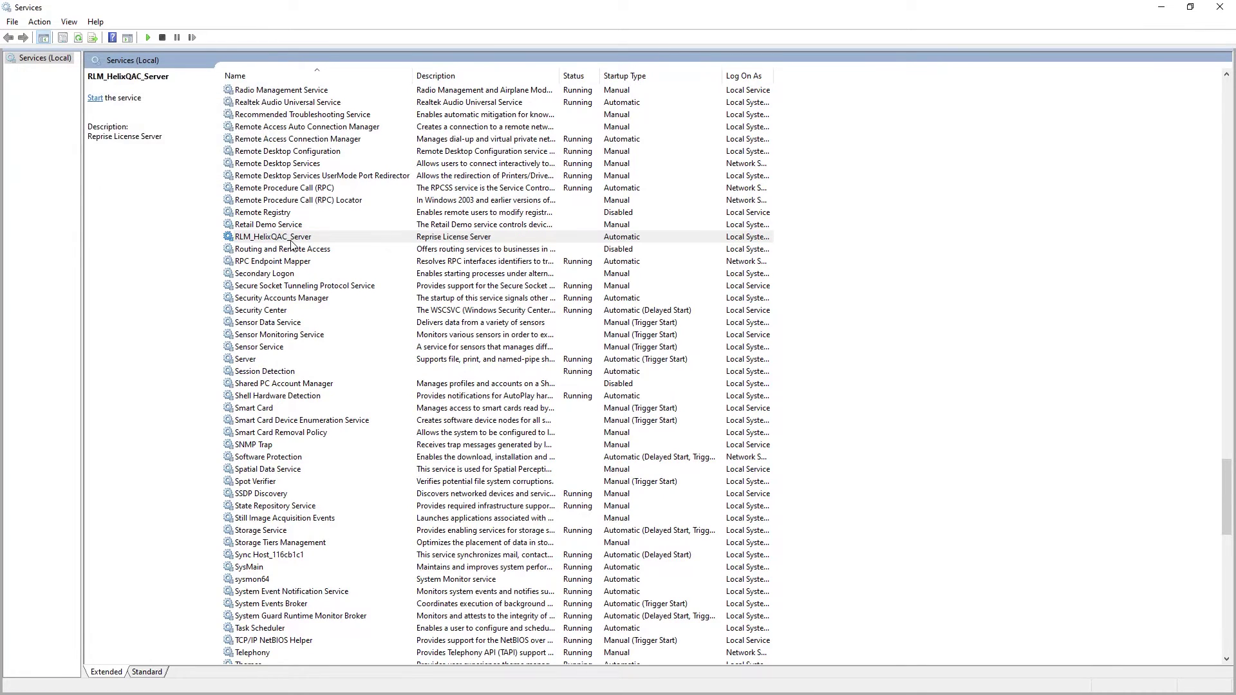
key(alt+Tab)
click(159, 283)
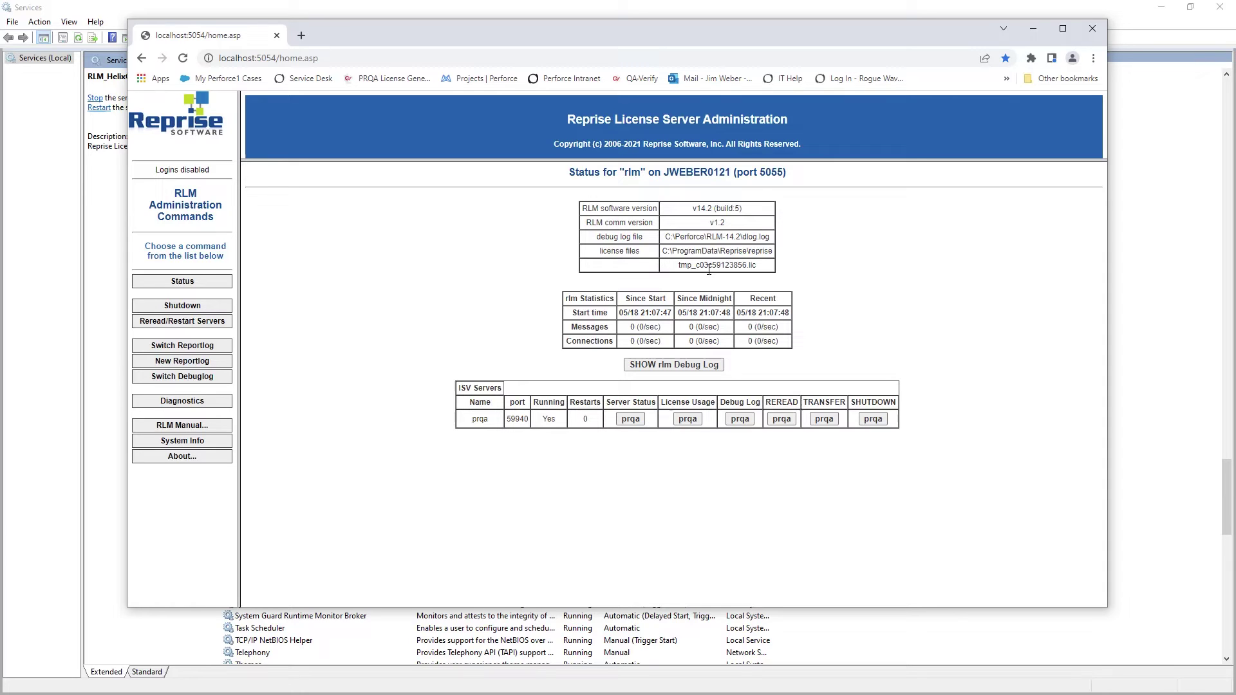
Step: Bring up tmp_c03c59123856.lic in Notepad++ and highlight the qac-mbrw and qac-psr entries on lines 8–9
drag(679, 266, 763, 268)
key(alt+Tab)
drag(675, 7, 673, 40)
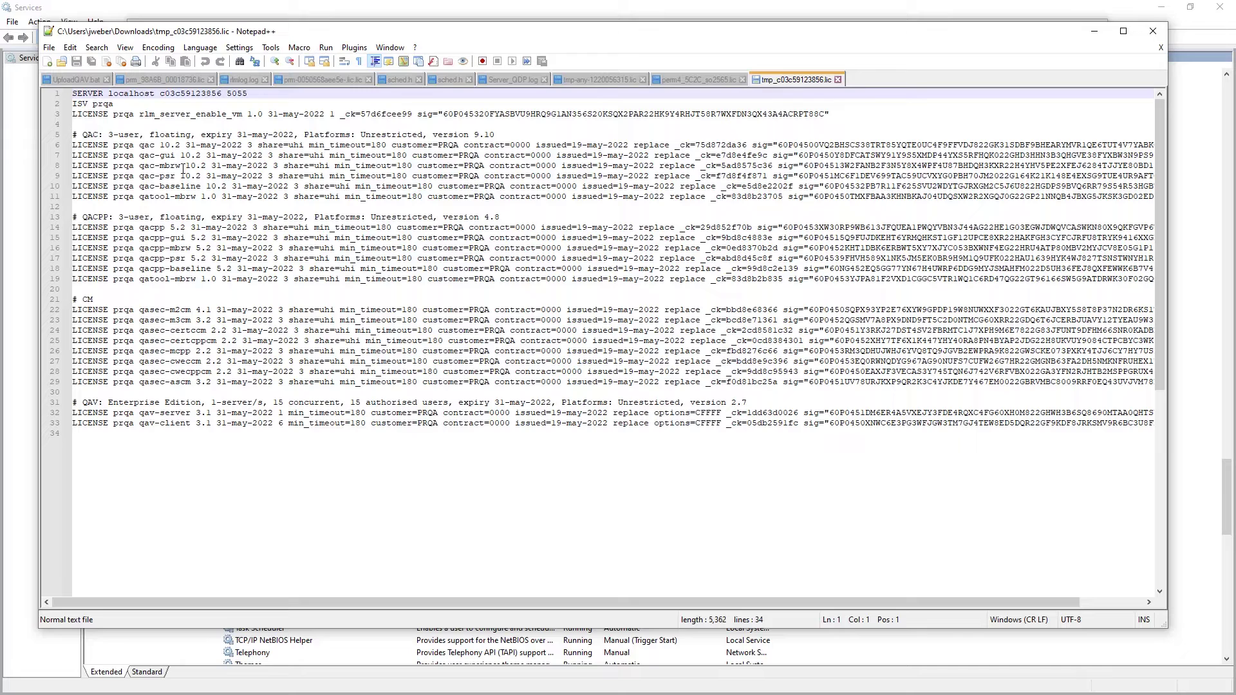
drag(181, 166, 138, 166)
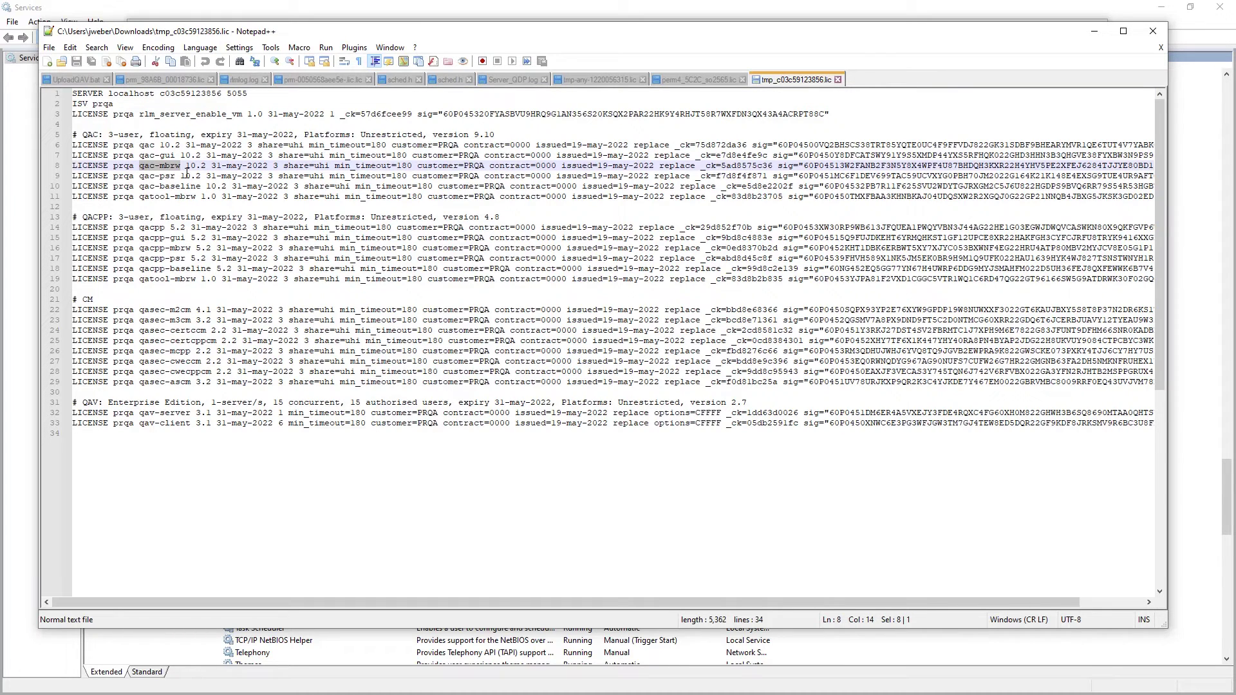
mouse_move(175, 176)
mouse_down()
mouse_move(138, 176)
mouse_move(161, 187)
mouse_move(142, 190)
mouse_up()
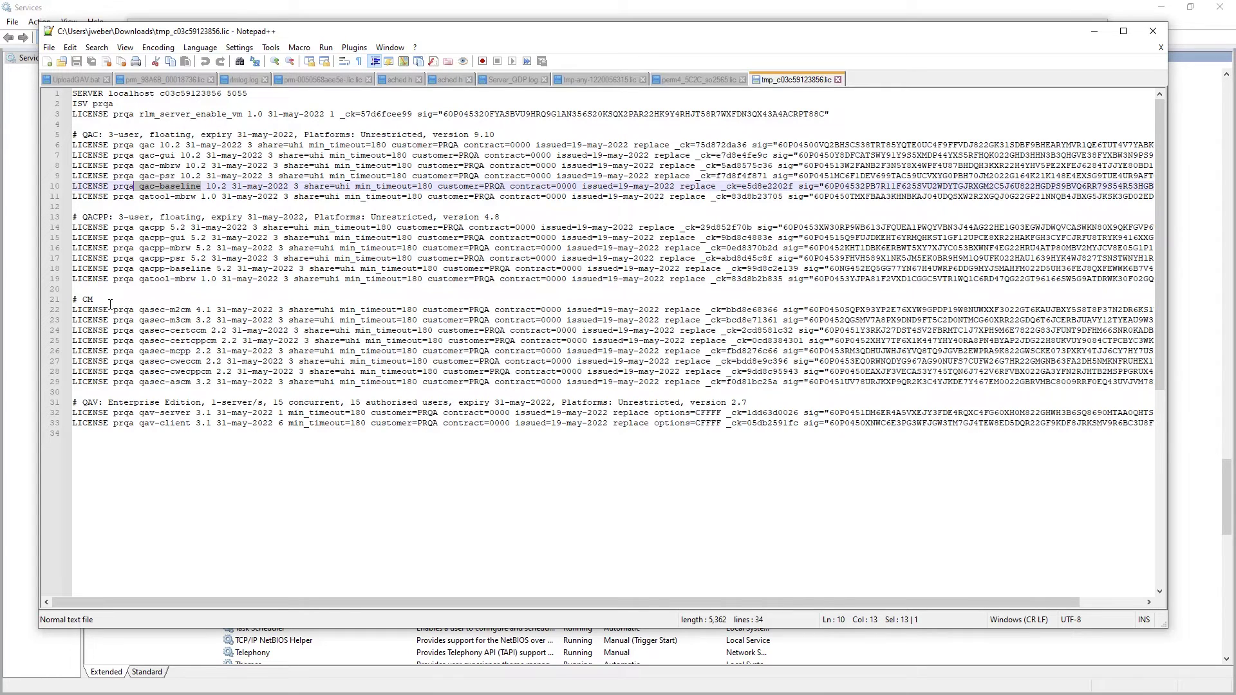
double_click(171, 309)
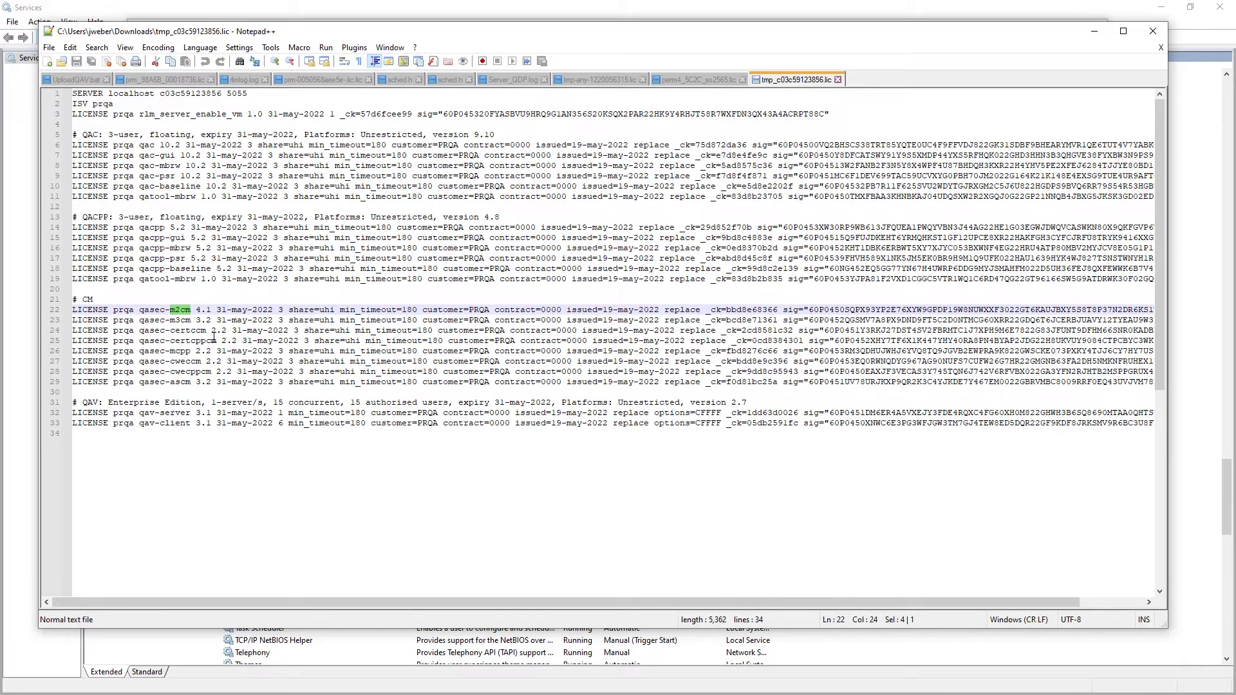
double_click(180, 320)
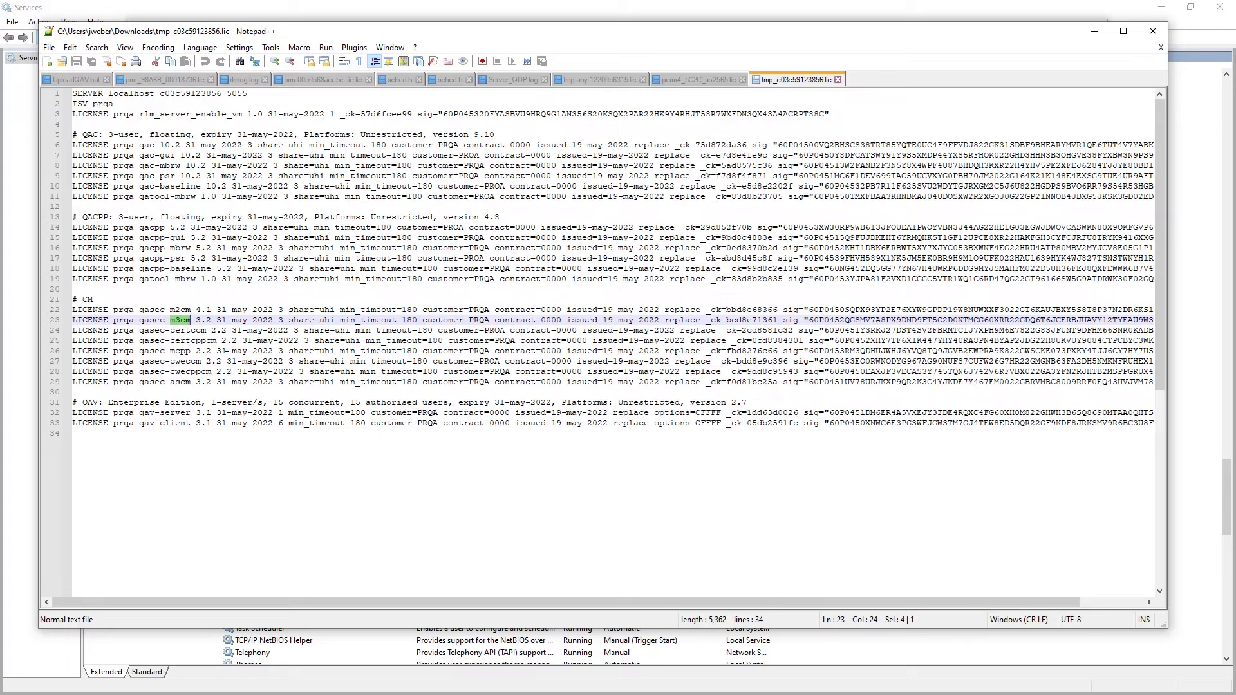
double_click(180, 351)
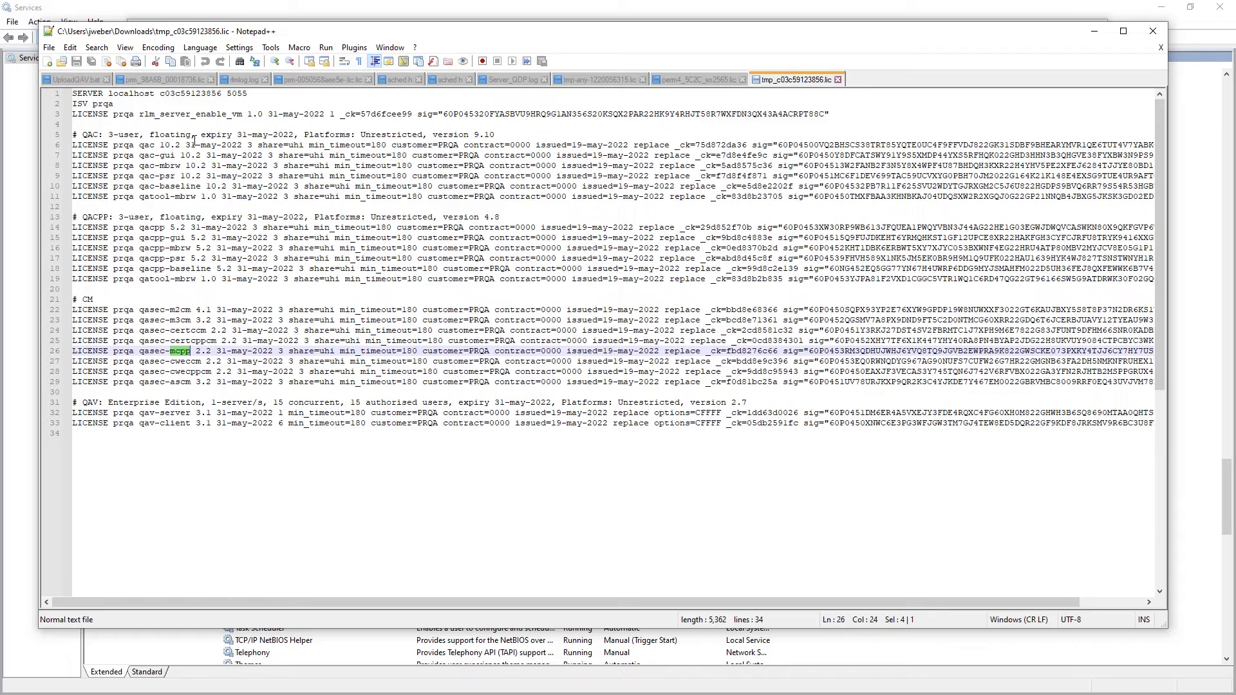
double_click(249, 145)
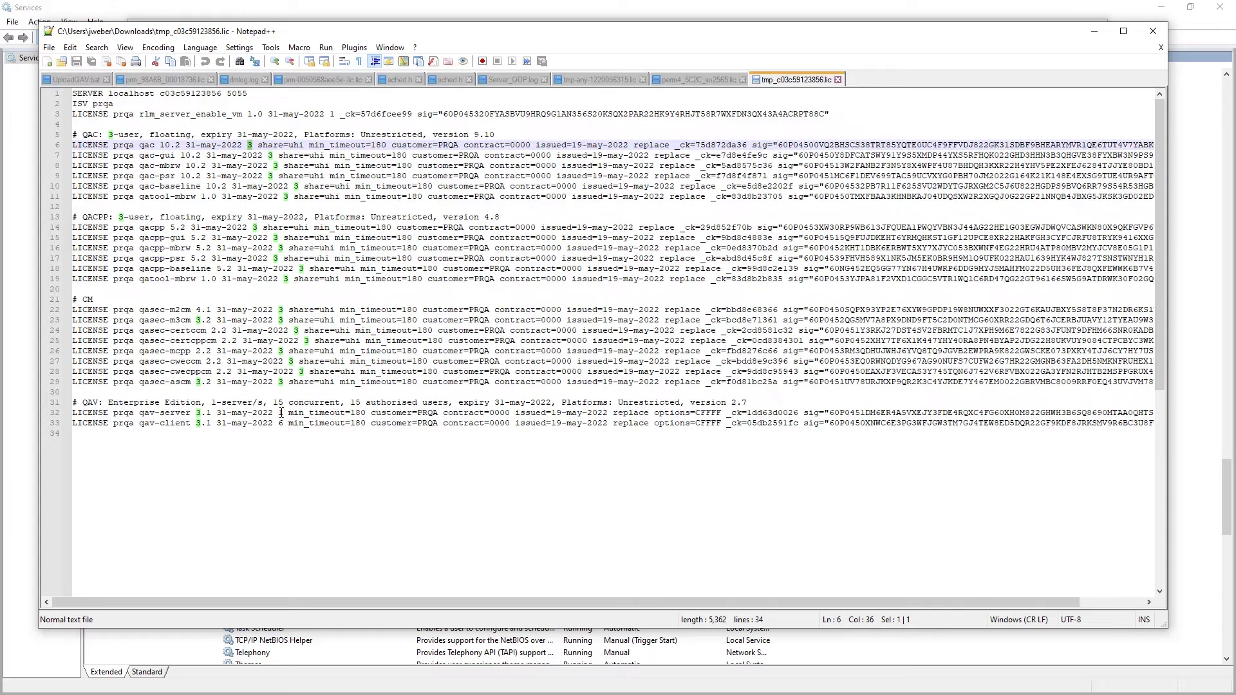
mouse_move(281, 413)
mouse_down()
mouse_move(267, 413)
mouse_move(273, 423)
mouse_up()
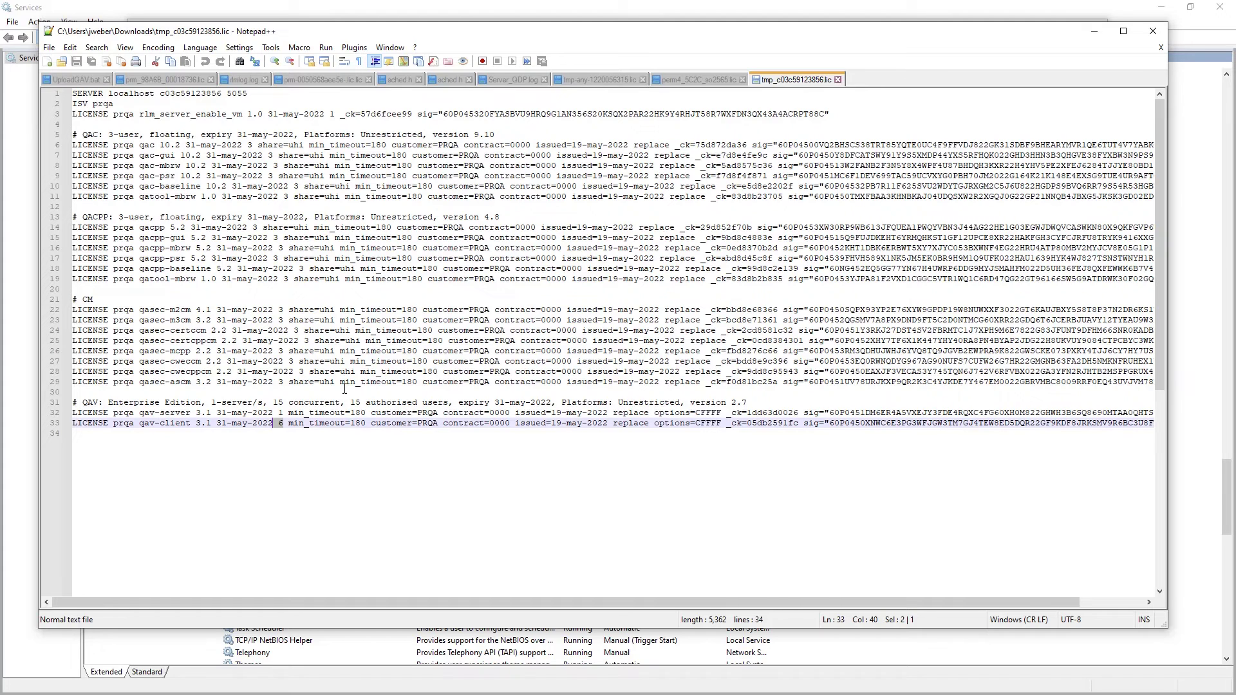
Step: Check the prqa ISV server status on the RLM admin page
click(1094, 30)
click(630, 419)
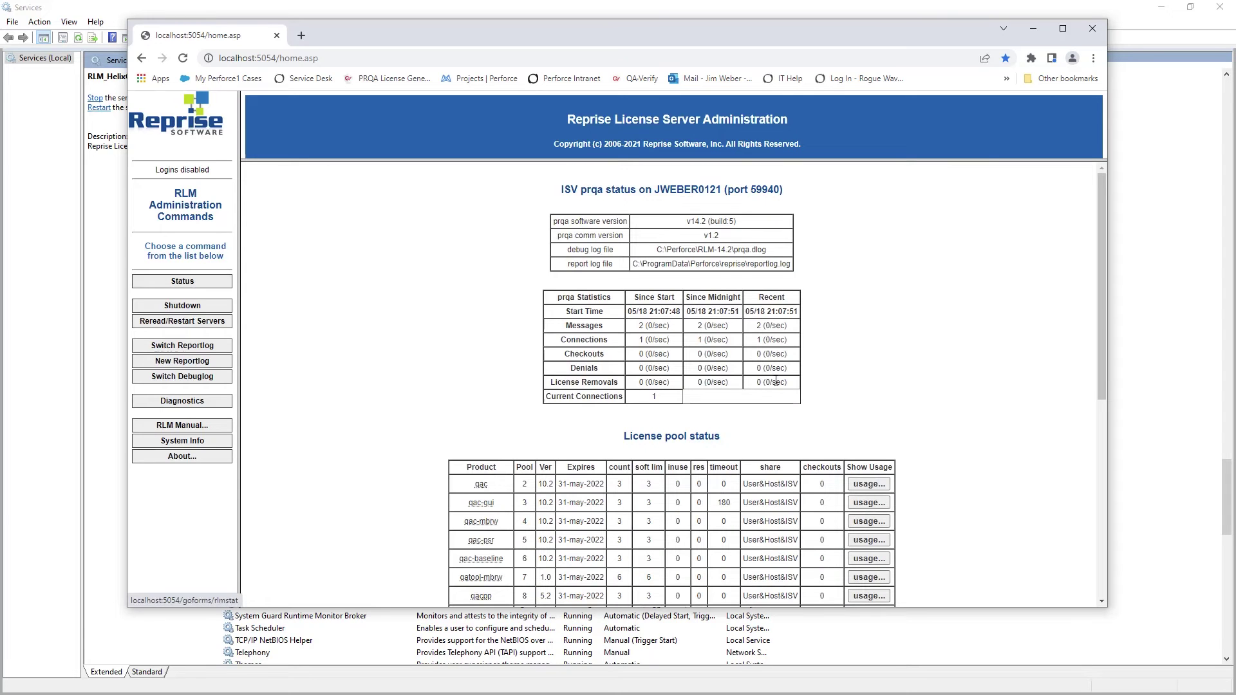
scroll(680, 227, down, 1)
scroll(680, 228, down, 3)
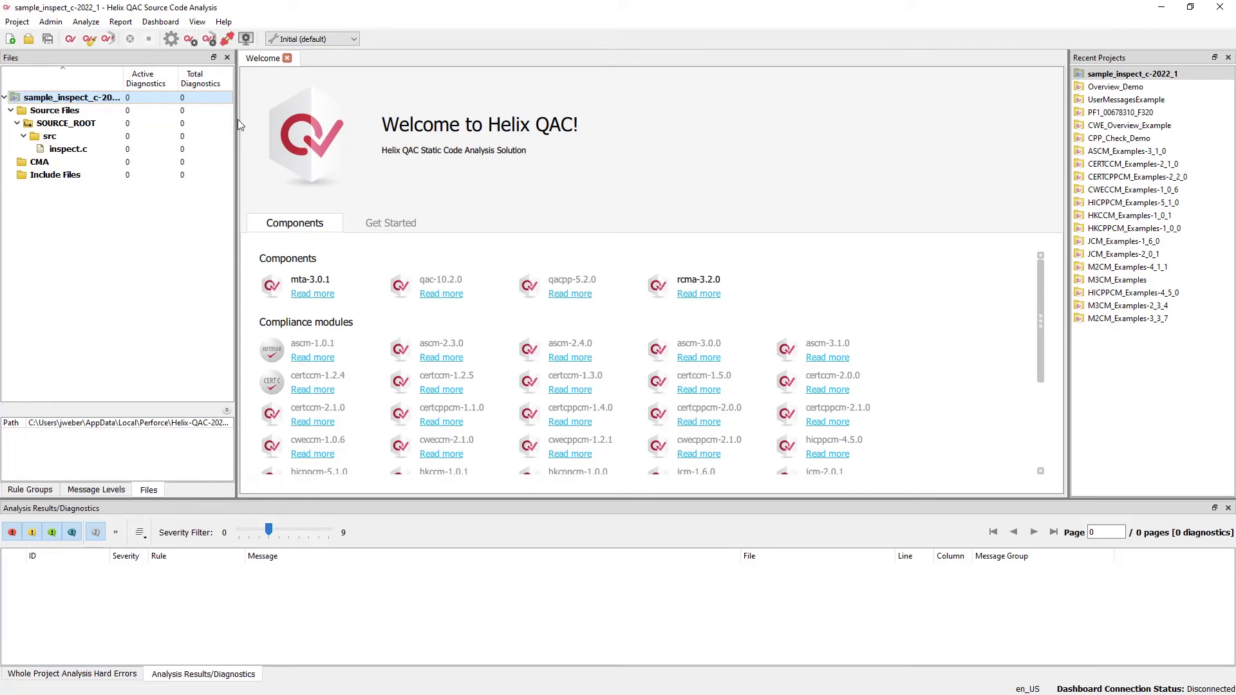
Step: Confirm 5055@localhost as the Helix QAC license server, then analyze inspect.c
click(51, 22)
click(58, 36)
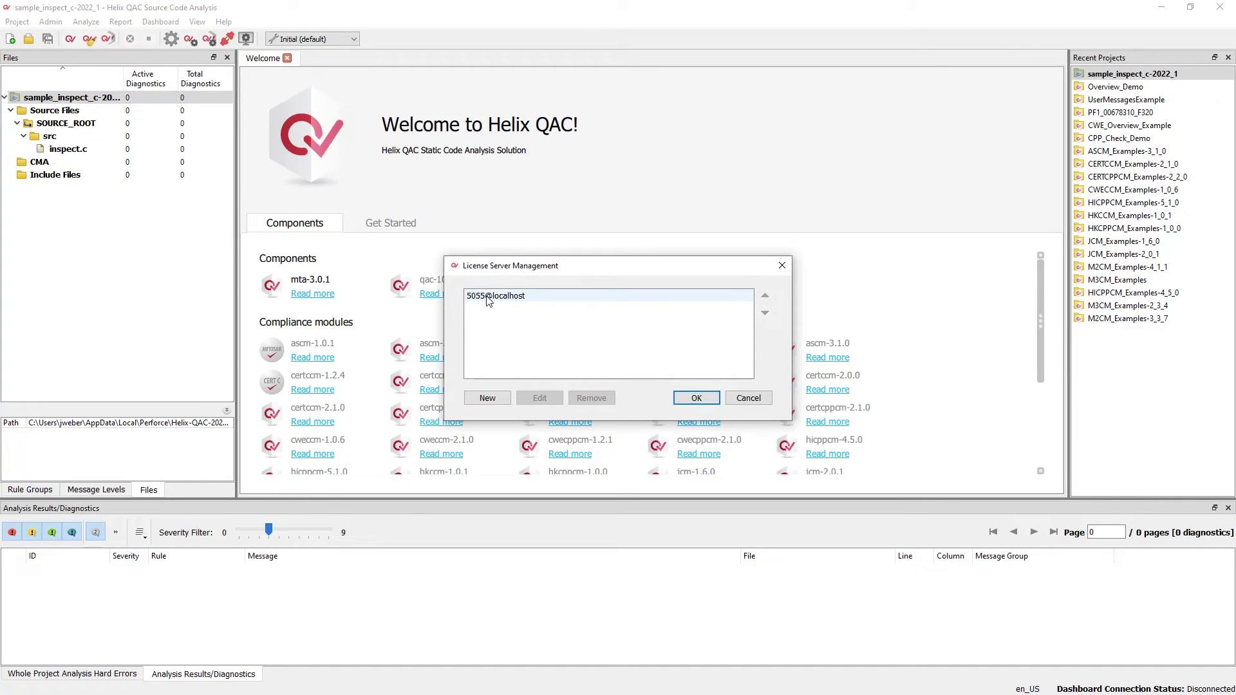
click(711, 399)
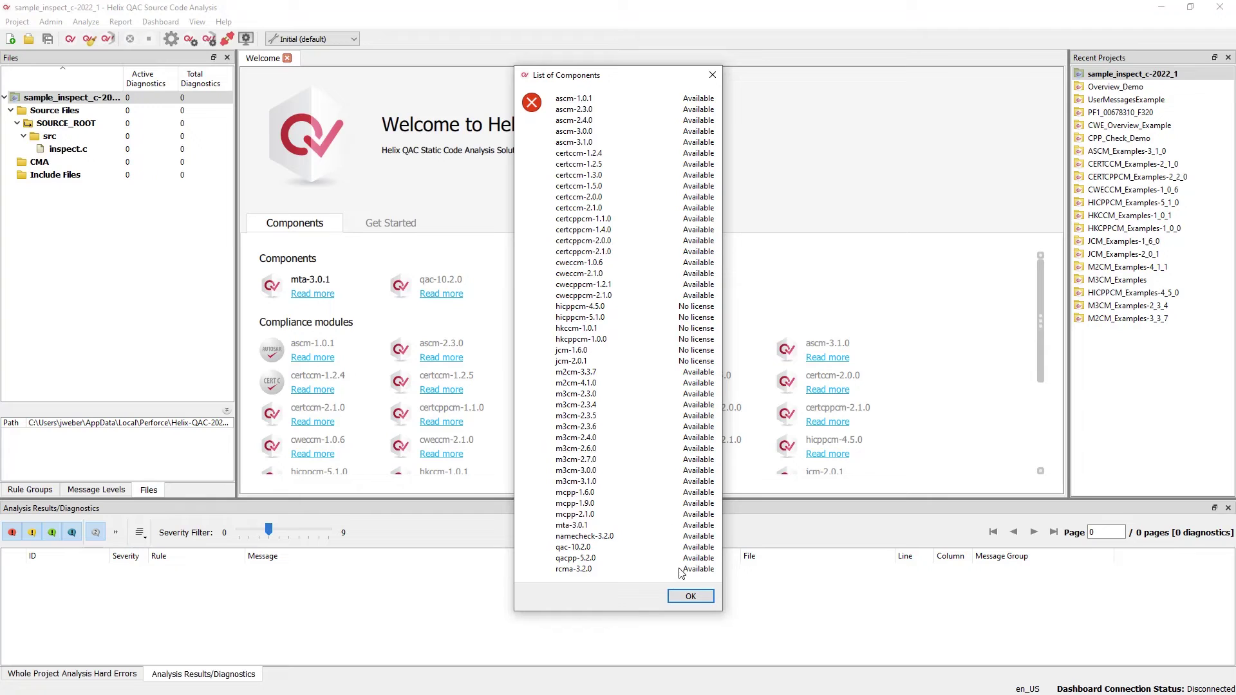
click(690, 596)
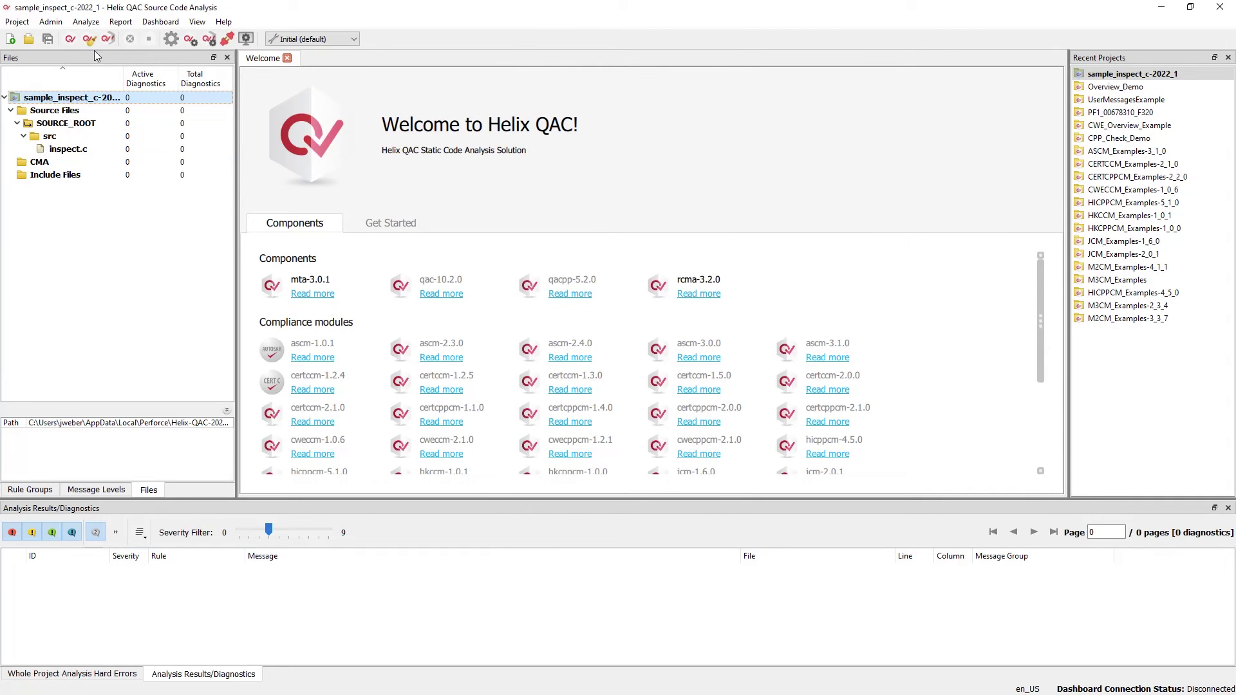
click(70, 39)
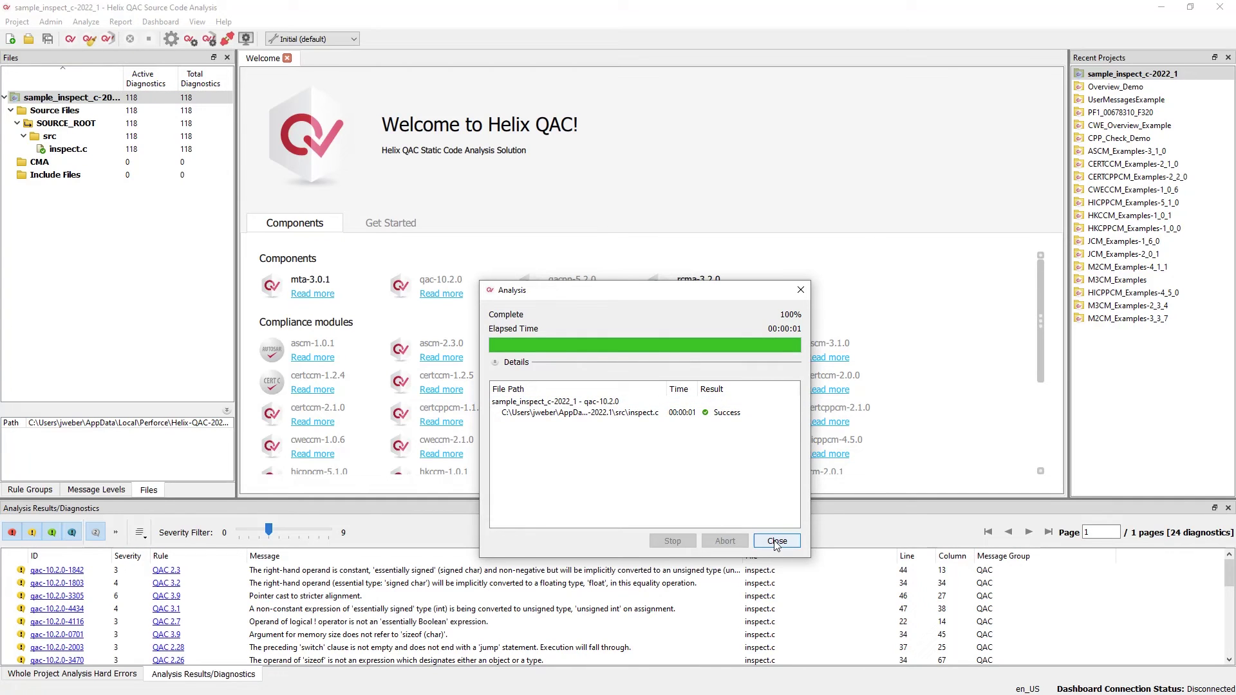
click(776, 541)
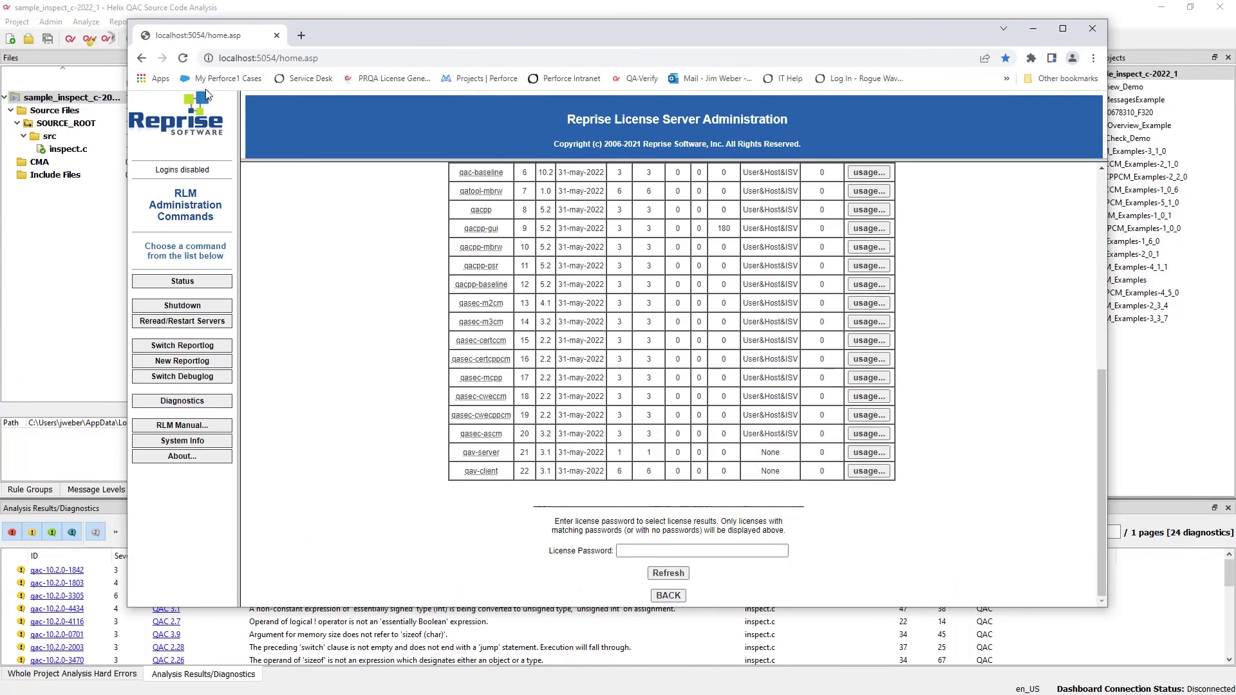
Step: Reload the RLM admin page, open the prqa pool status, and show qac-mbrw usage
click(182, 58)
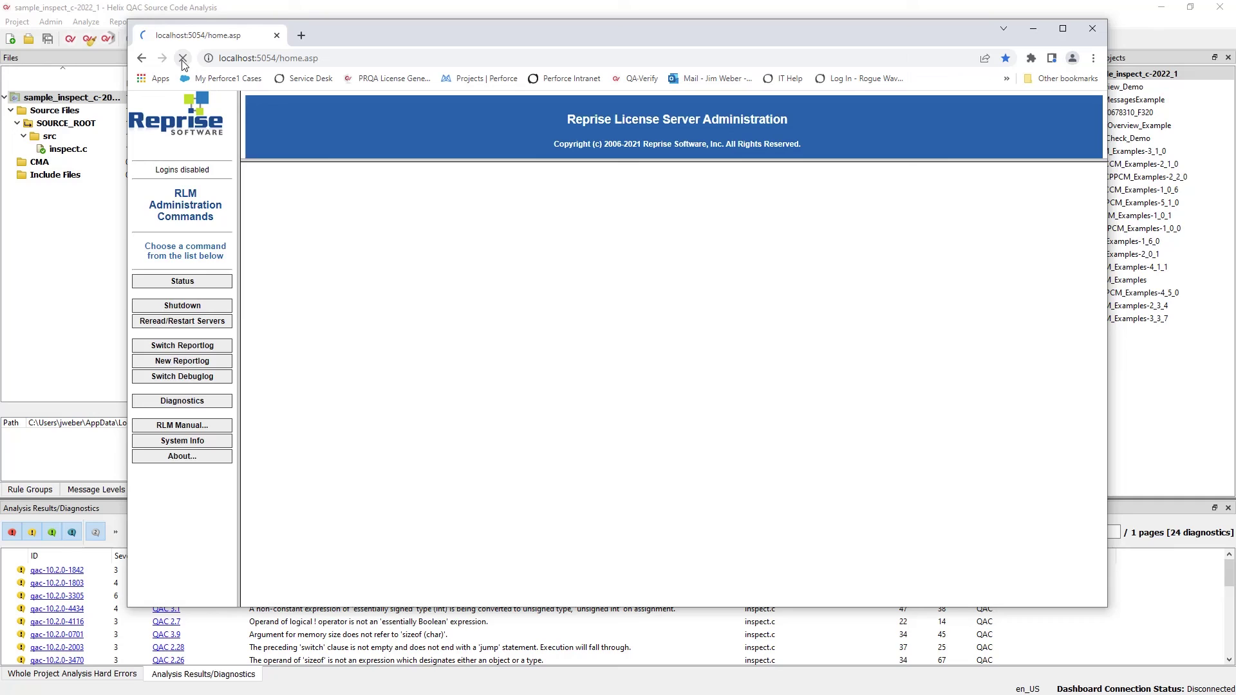
click(199, 284)
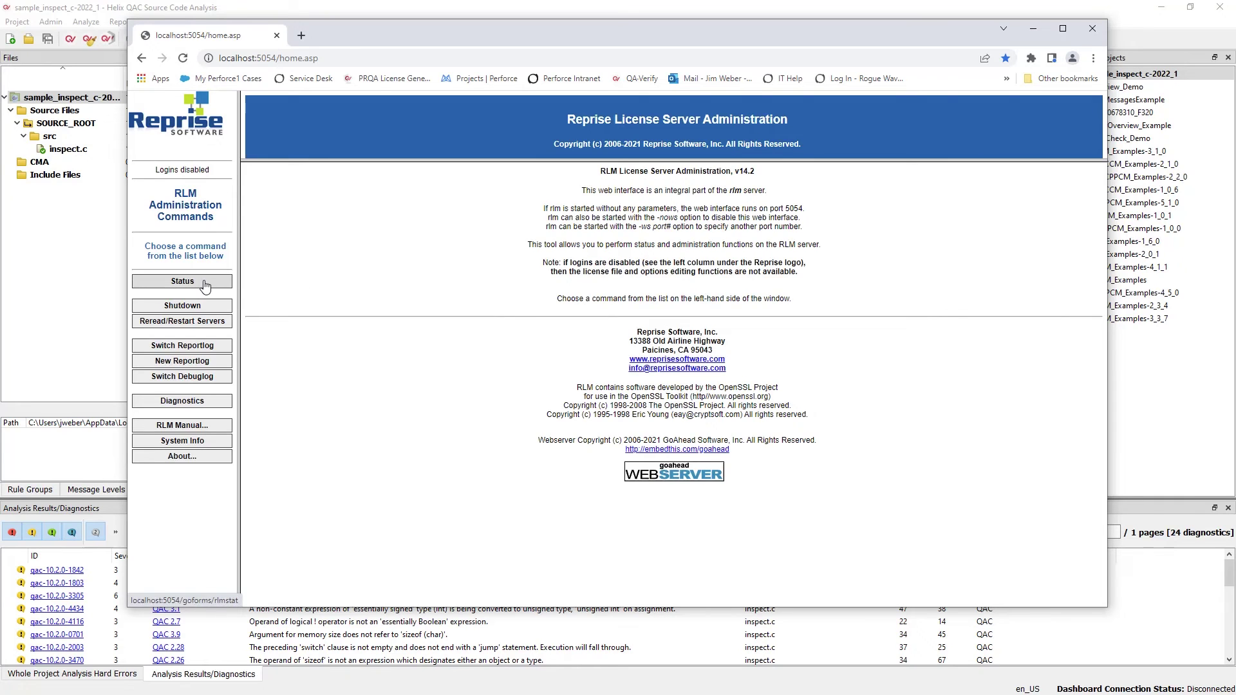
click(637, 419)
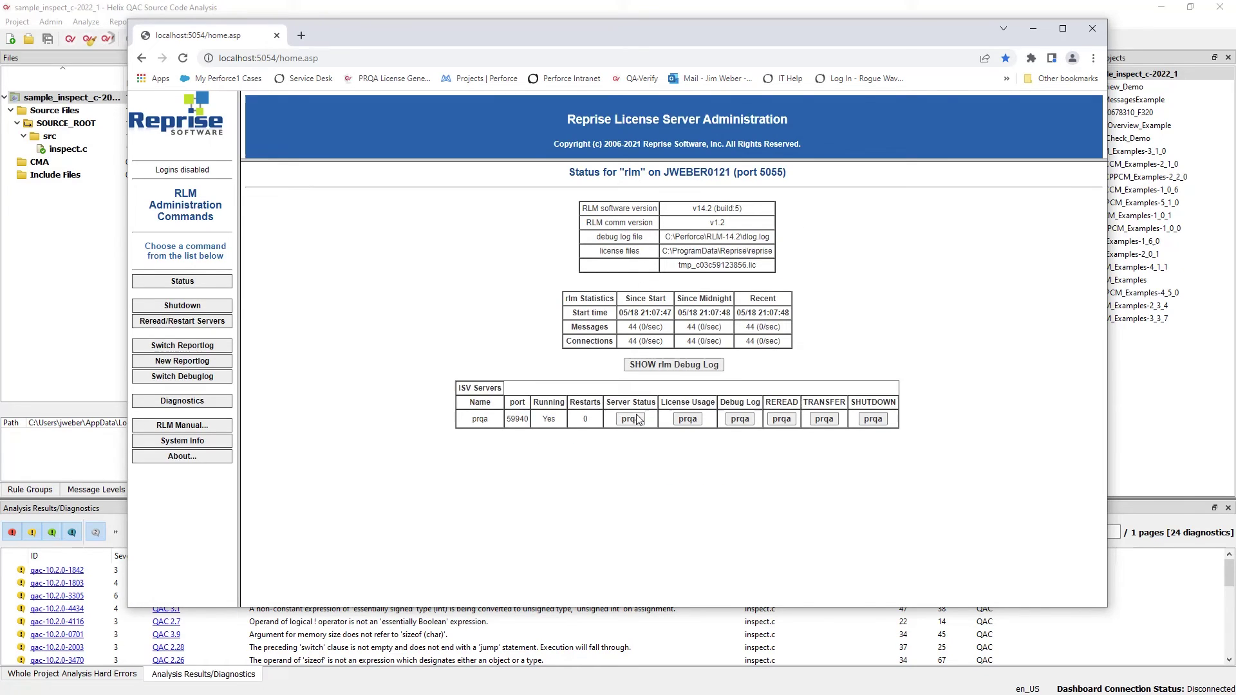
scroll(824, 347, down, 3)
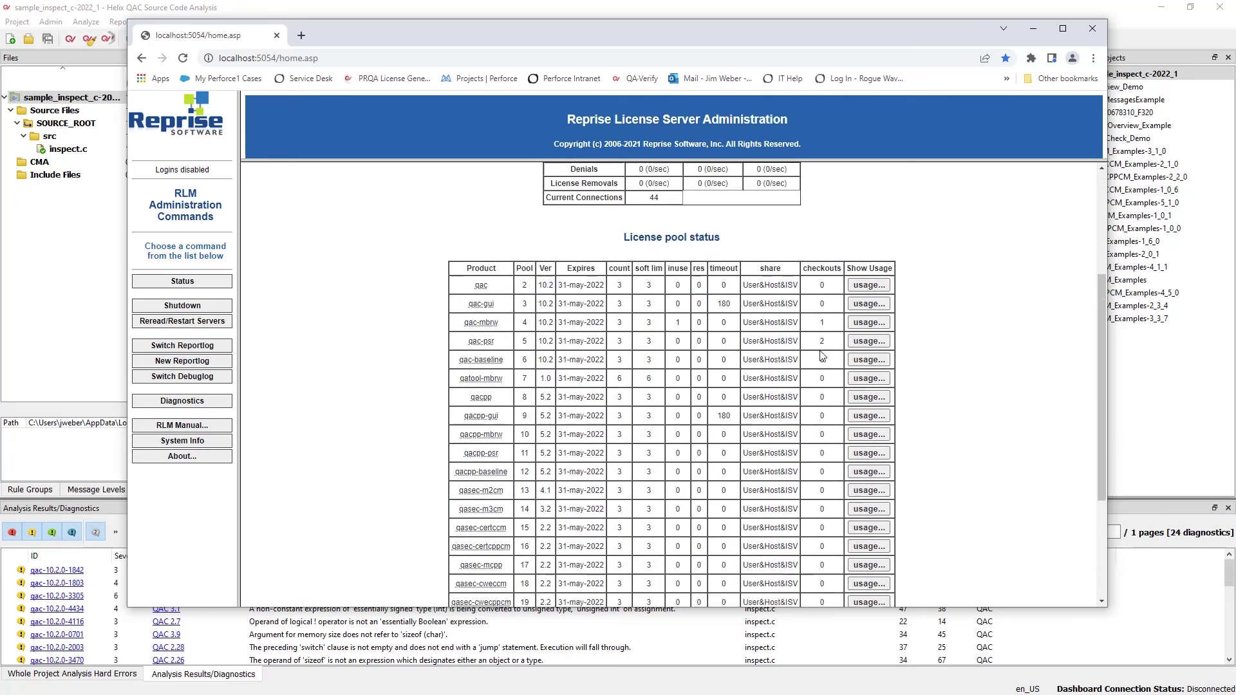
scroll(827, 354, down, 2)
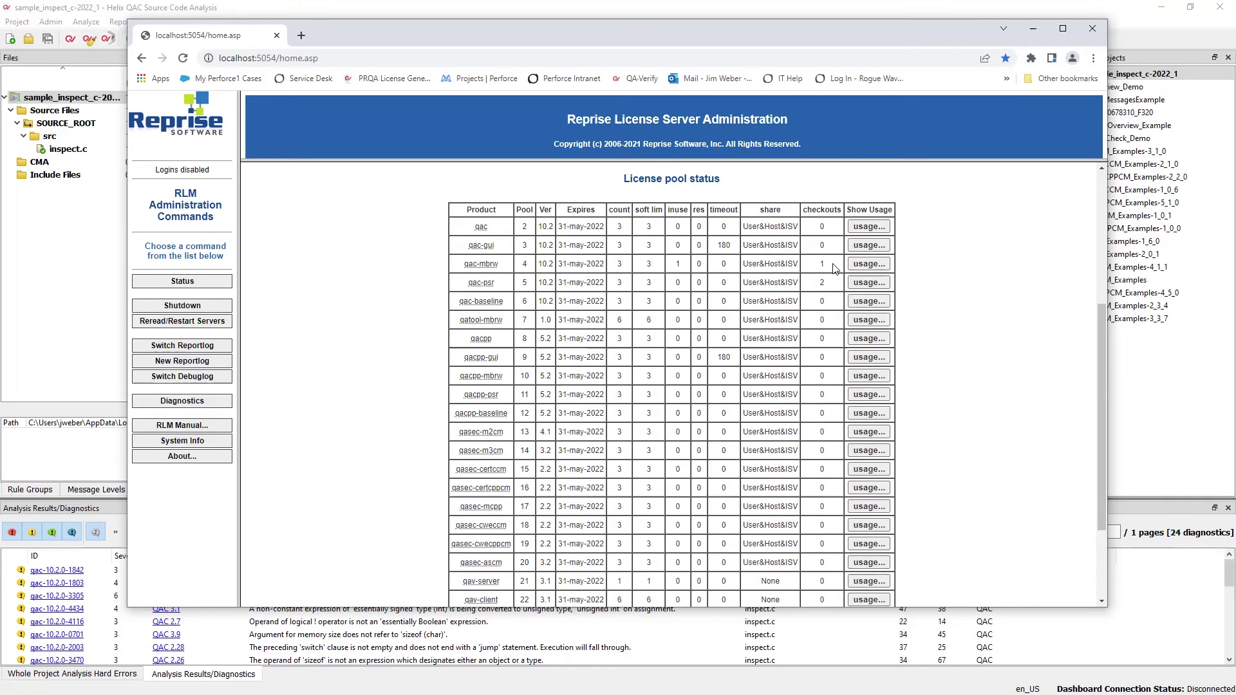
scroll(824, 377, down, 1)
scroll(825, 378, down, 3)
scroll(836, 322, up, 3)
click(868, 268)
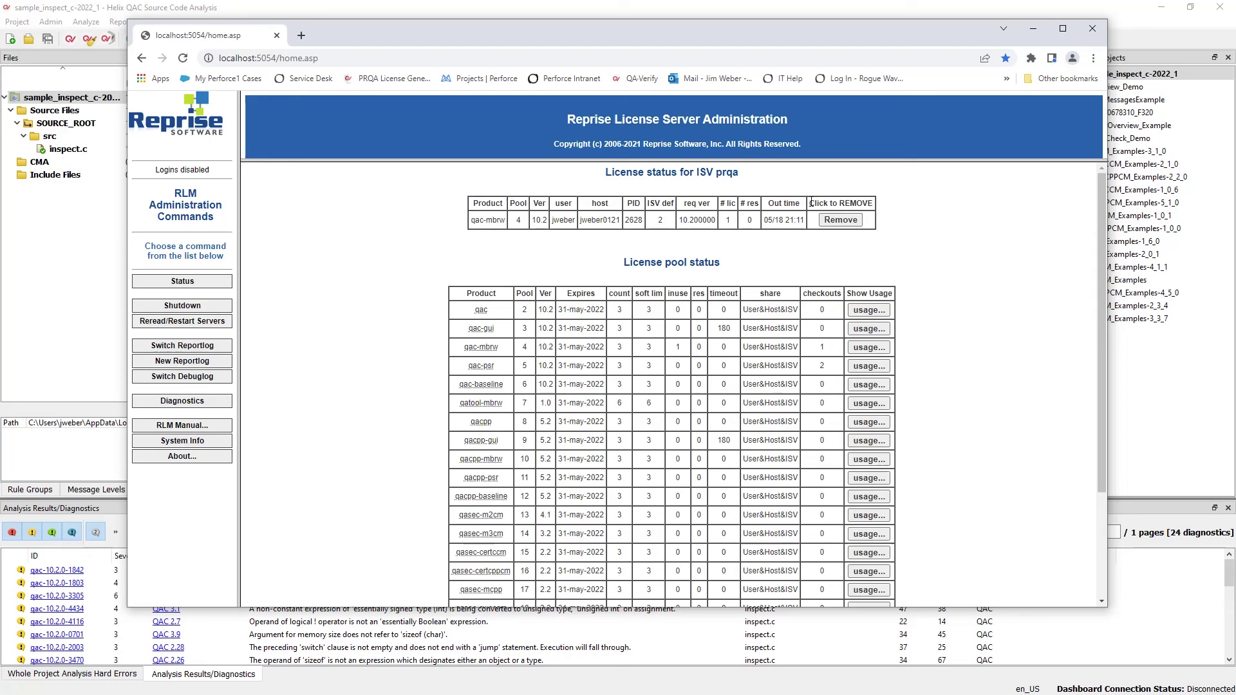
click(206, 280)
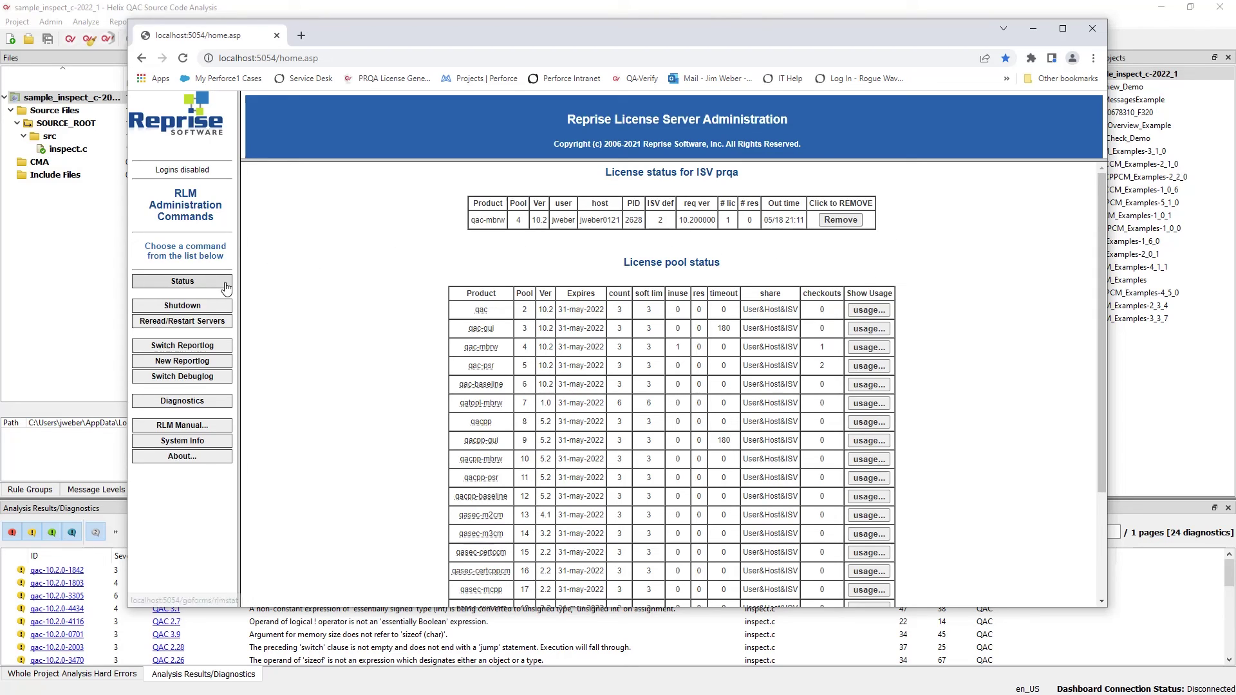